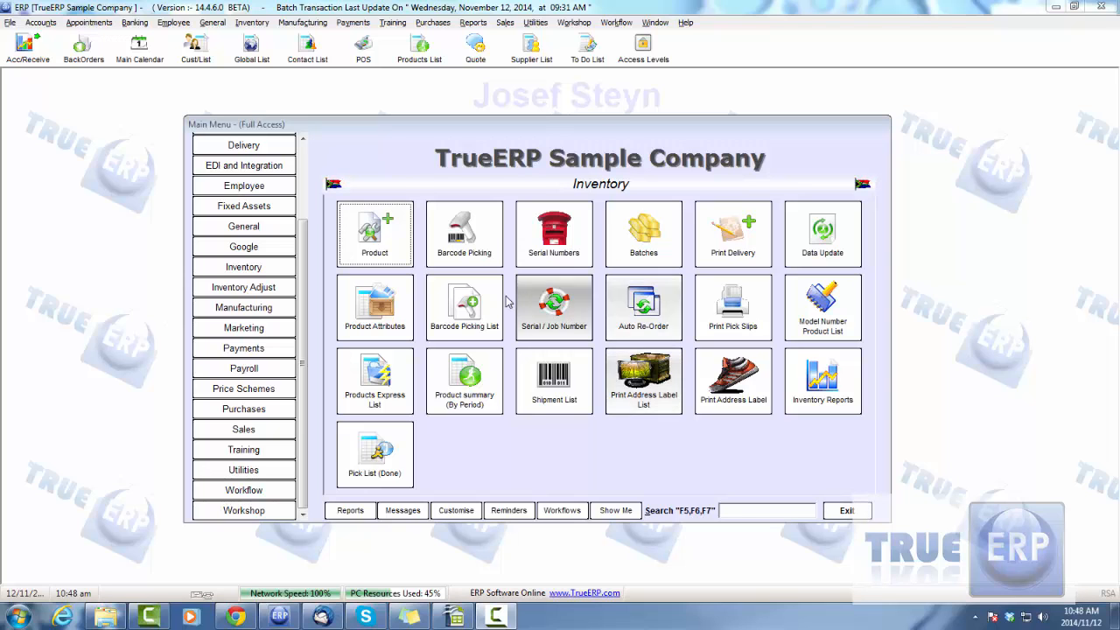
View the Import Values matrix of the Blouse product attribute group, and close the group and the attribute groups list without saving
click(374, 306)
double_click(295, 291)
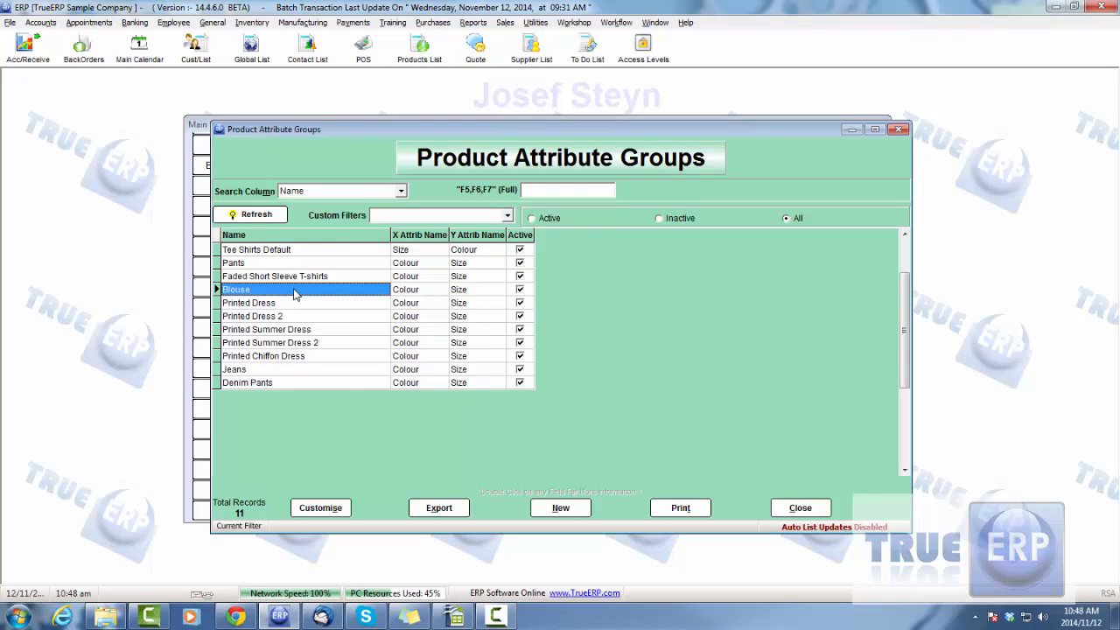
click(243, 272)
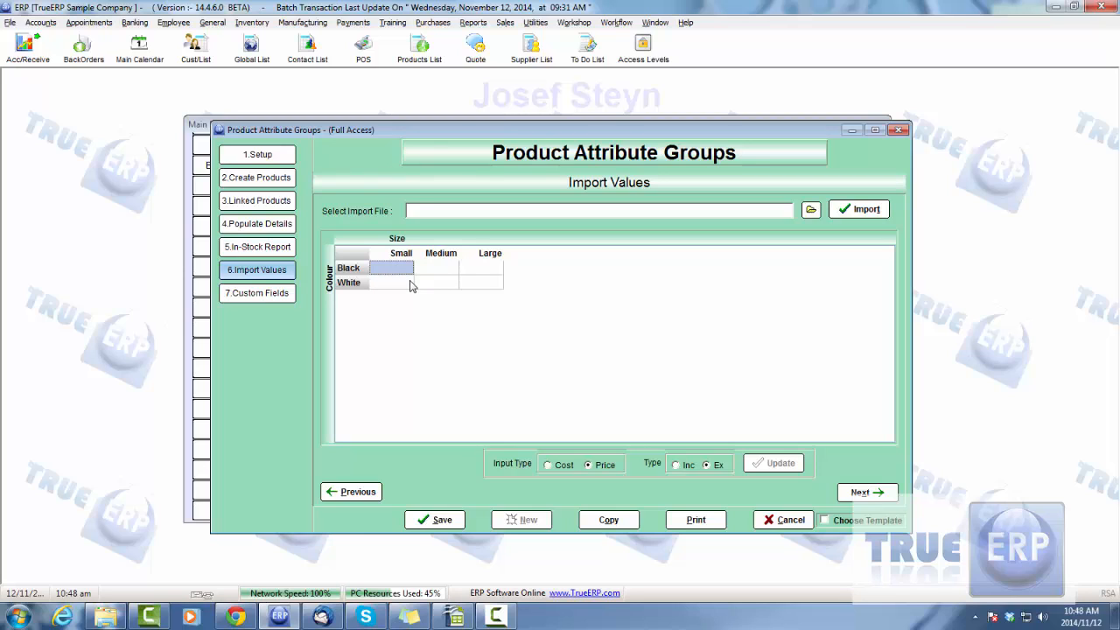
click(787, 520)
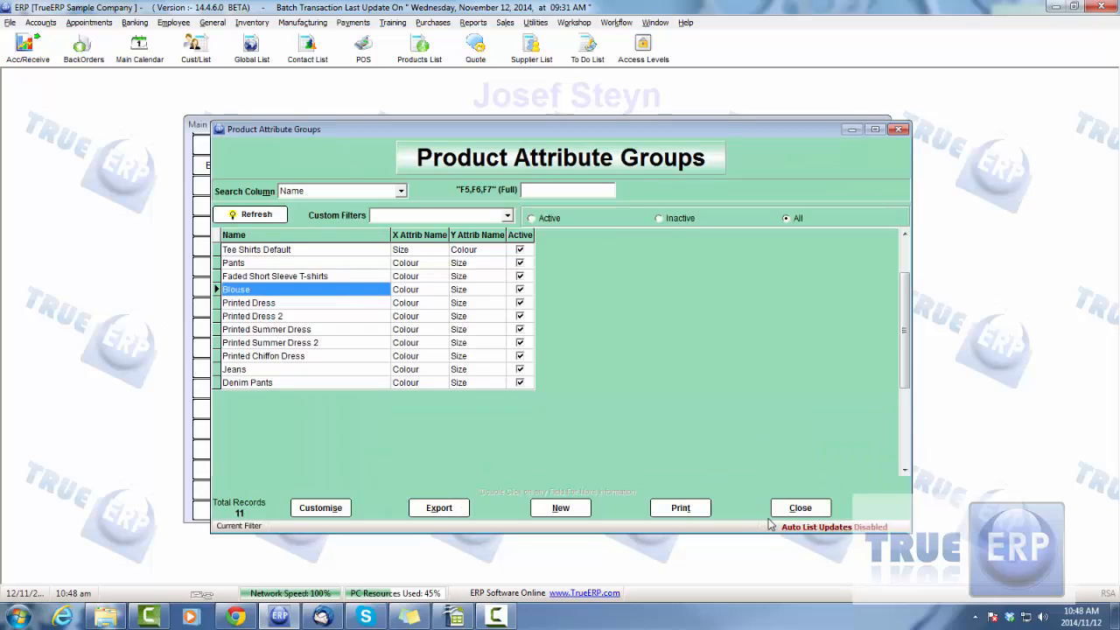
click(798, 510)
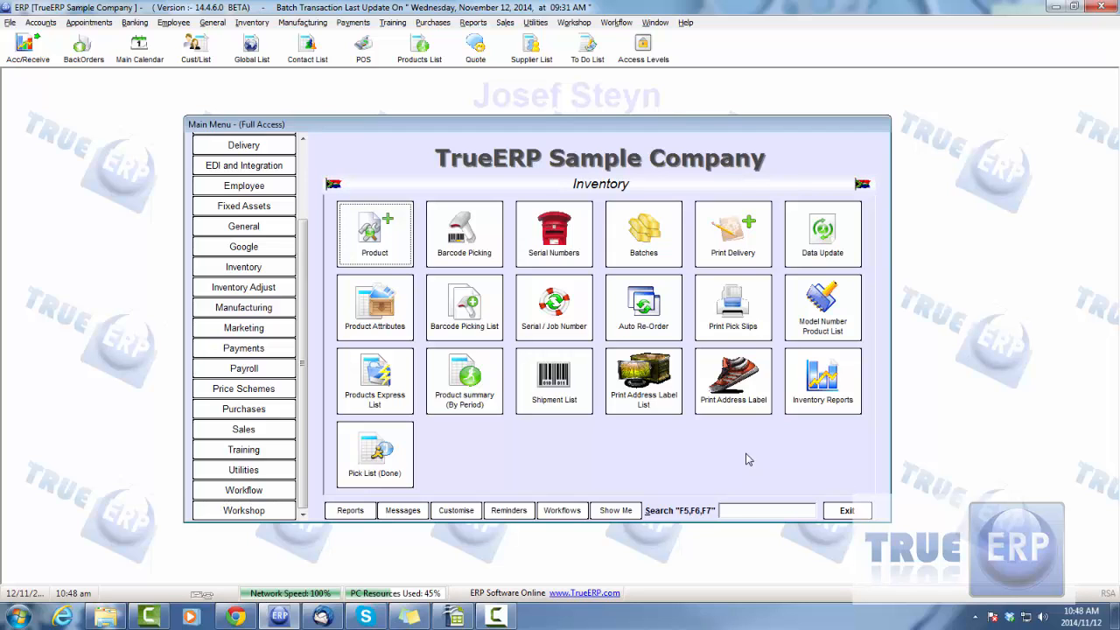
click(243, 165)
click(243, 226)
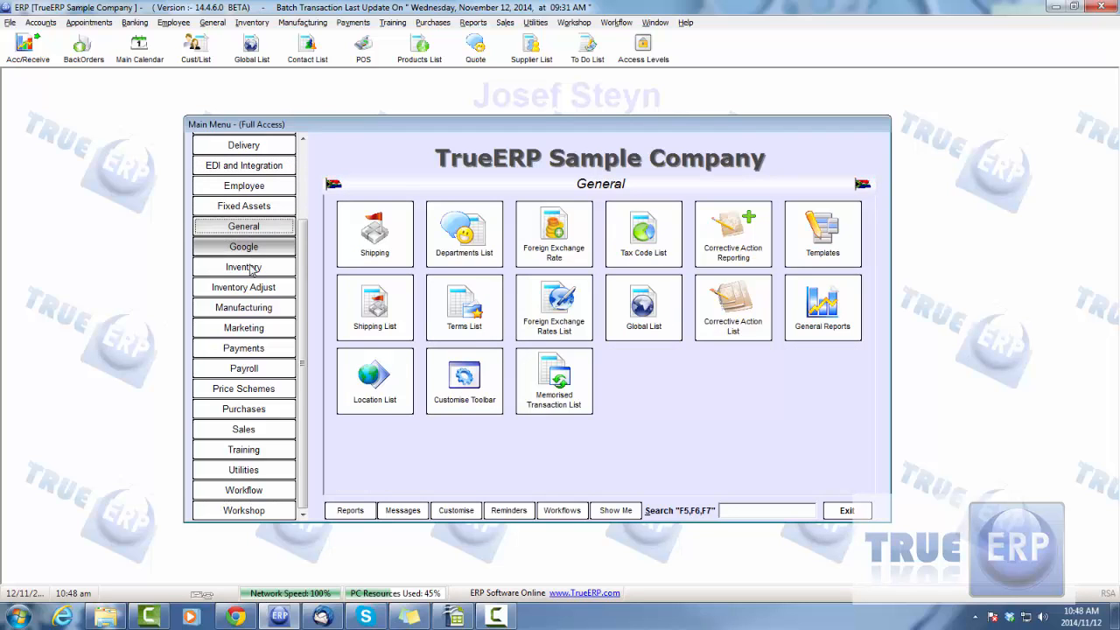
click(245, 267)
click(245, 307)
click(250, 348)
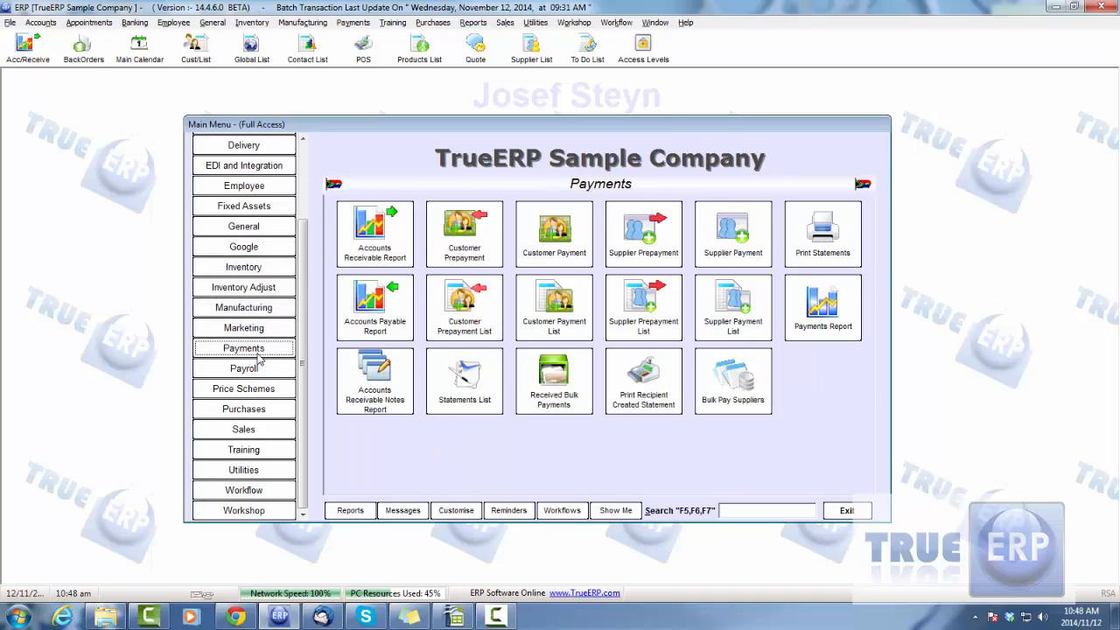
Open the Pants group from the Inventory module's Product Attributes list
click(245, 270)
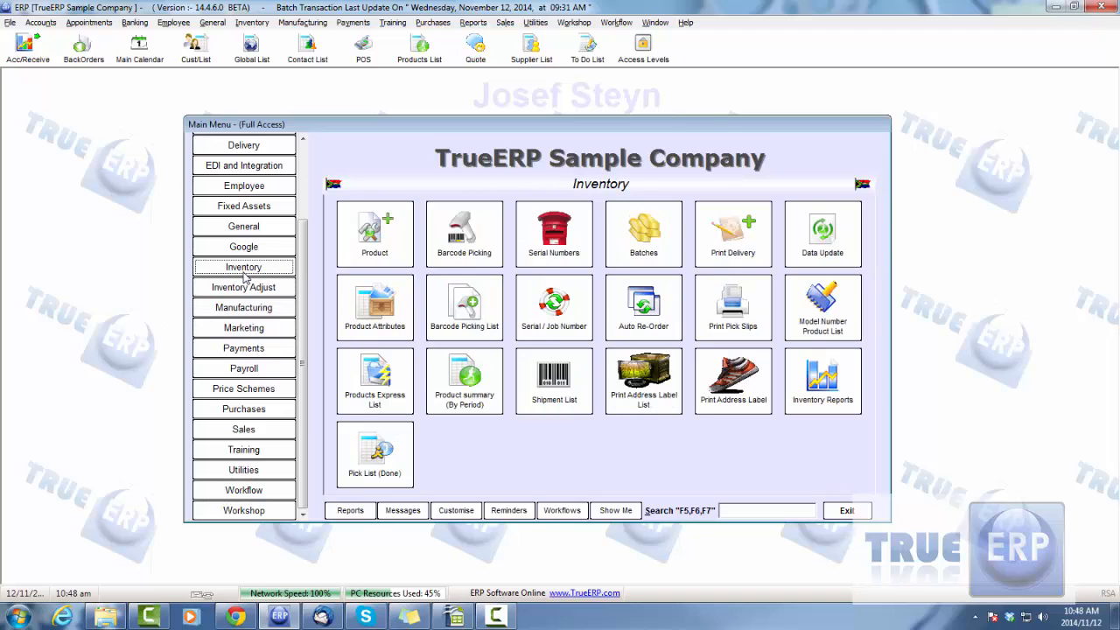
click(378, 311)
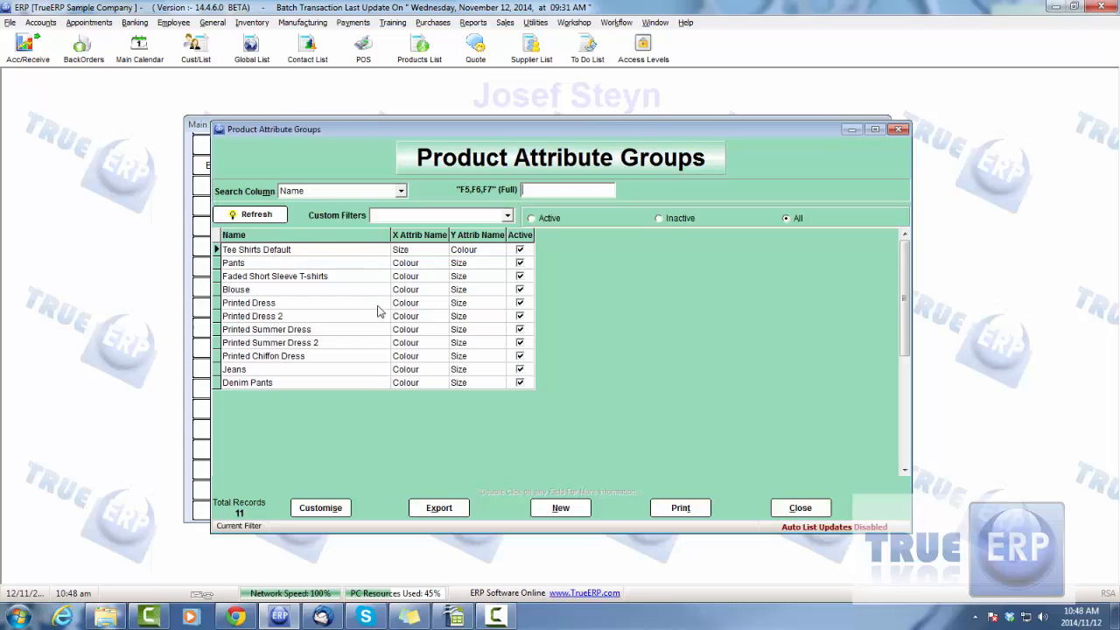
click(319, 265)
double_click(318, 264)
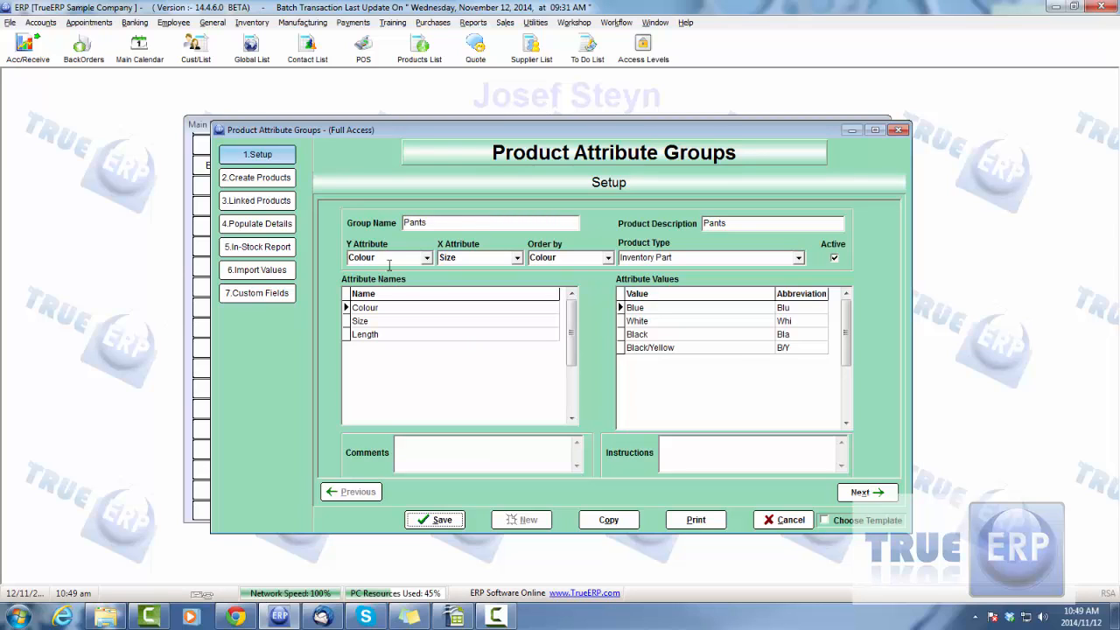
Review the attribute values defined for Colour, Size and Length in the Pants group's setup
click(424, 309)
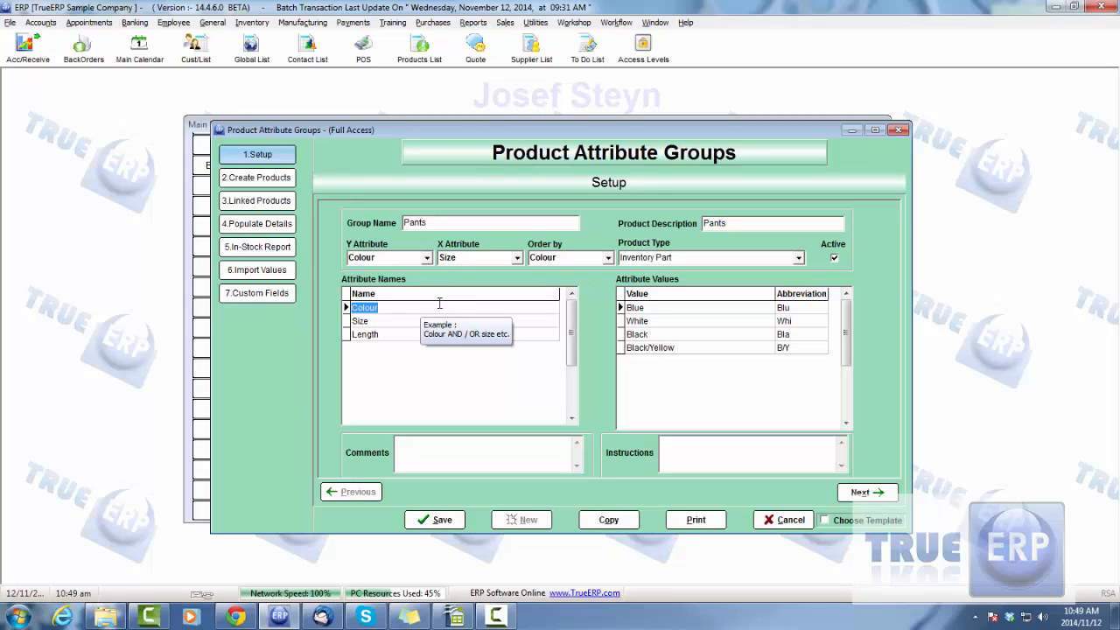
click(657, 308)
click(658, 321)
click(660, 336)
click(665, 349)
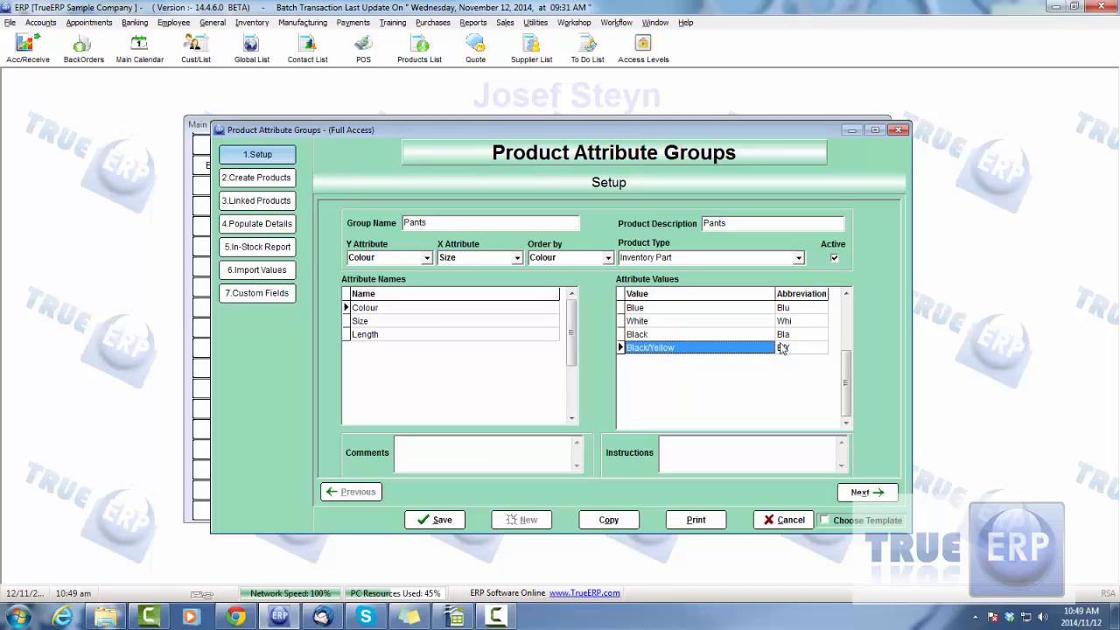
click(456, 321)
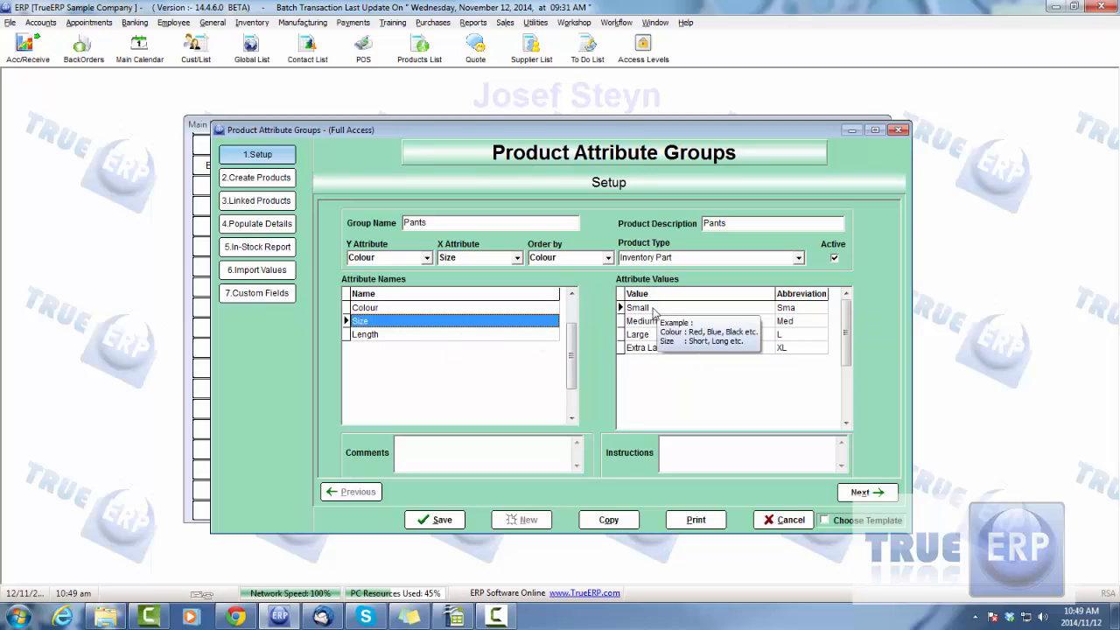
click(442, 335)
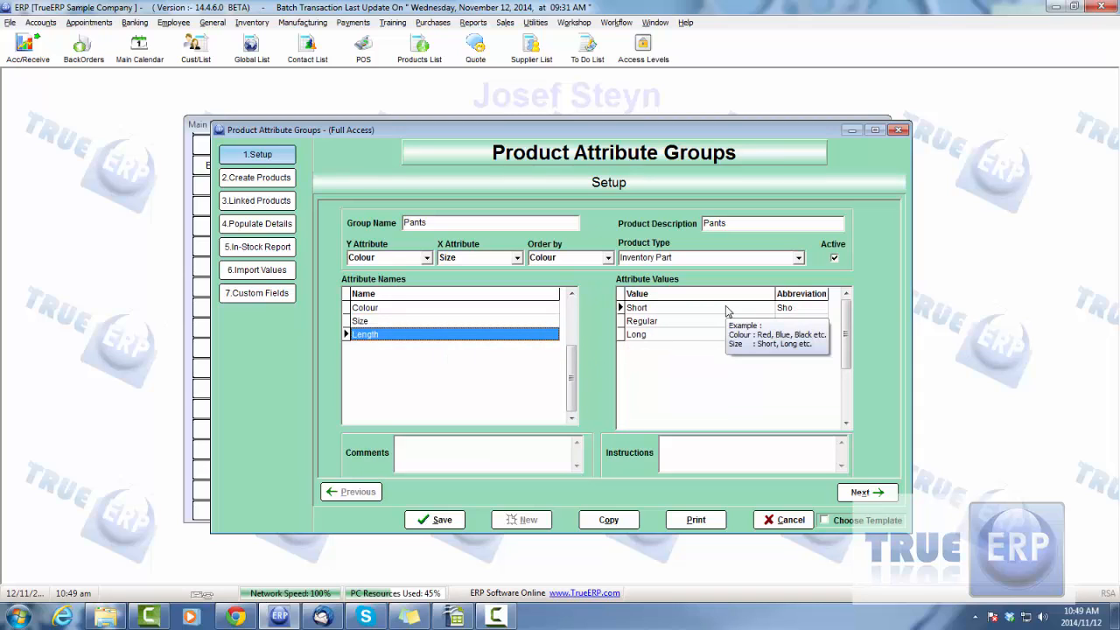
View the Pants group's Import Values matrix for the Regular length, and close the group and the attribute groups list without saving
click(256, 269)
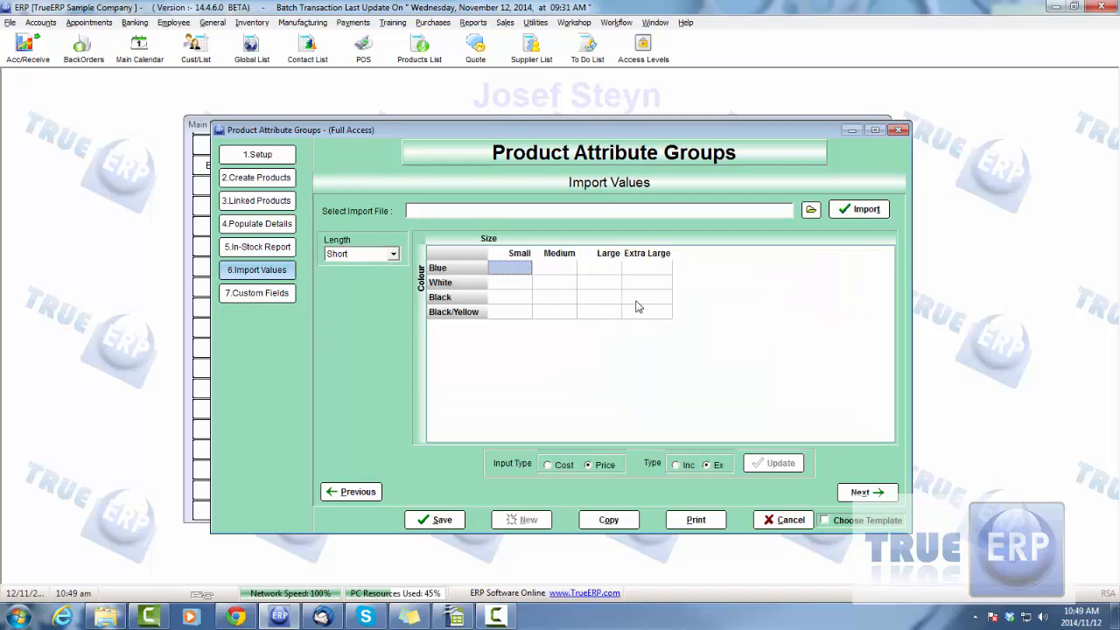
click(394, 254)
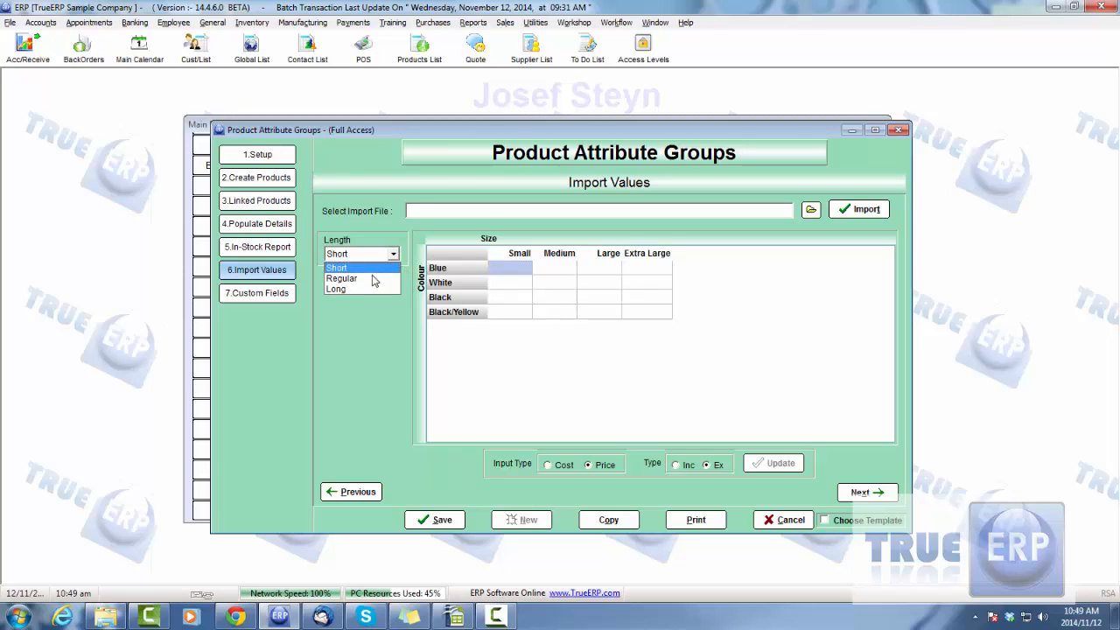
click(371, 278)
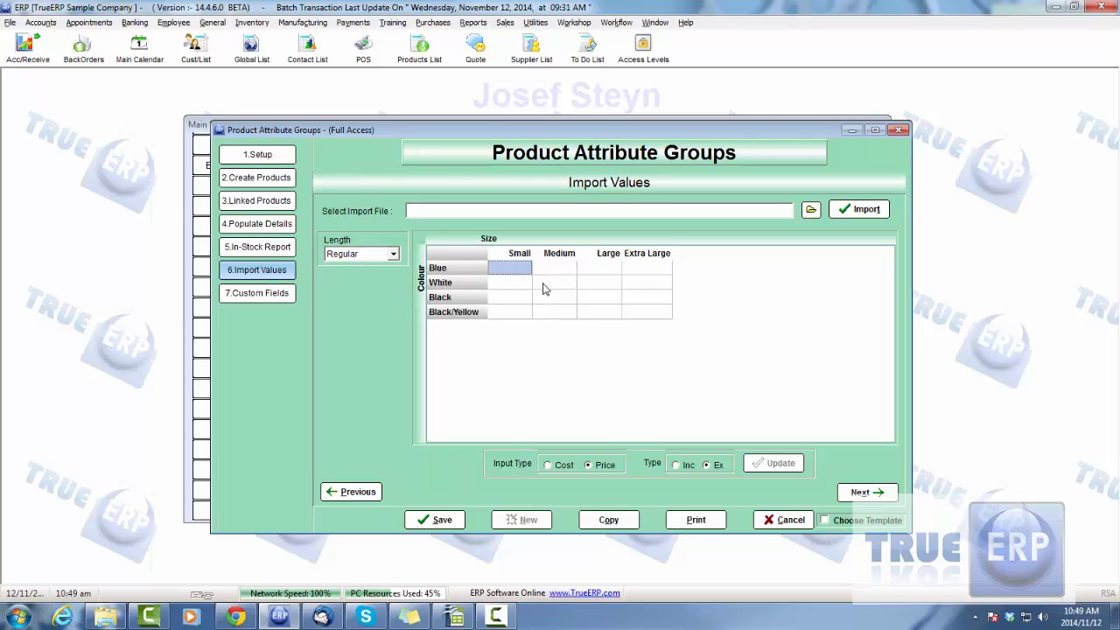
click(809, 522)
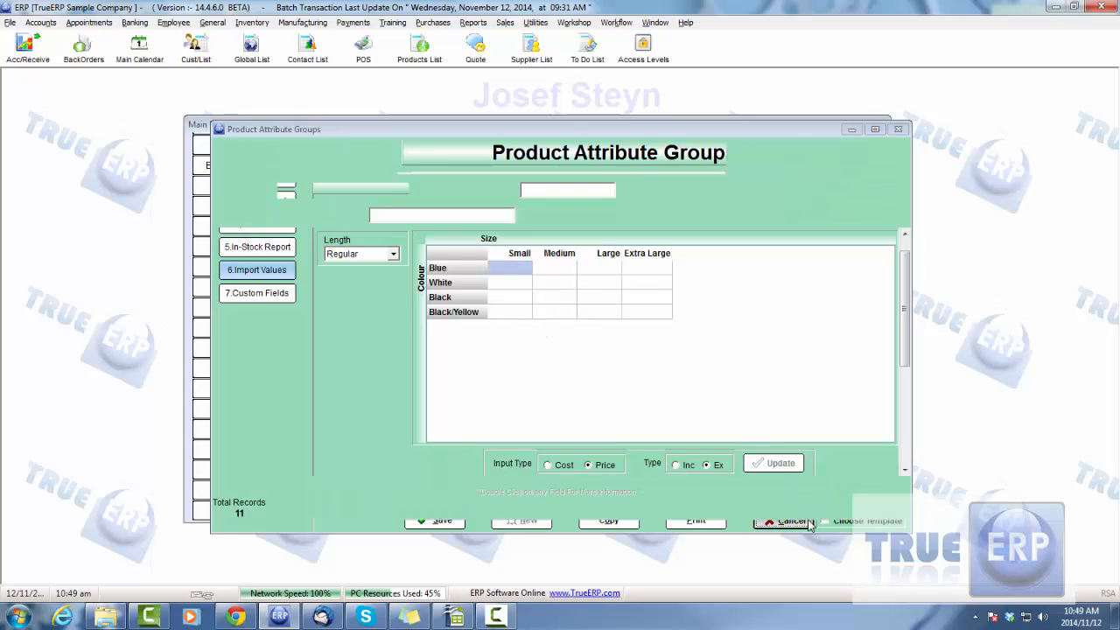
click(800, 508)
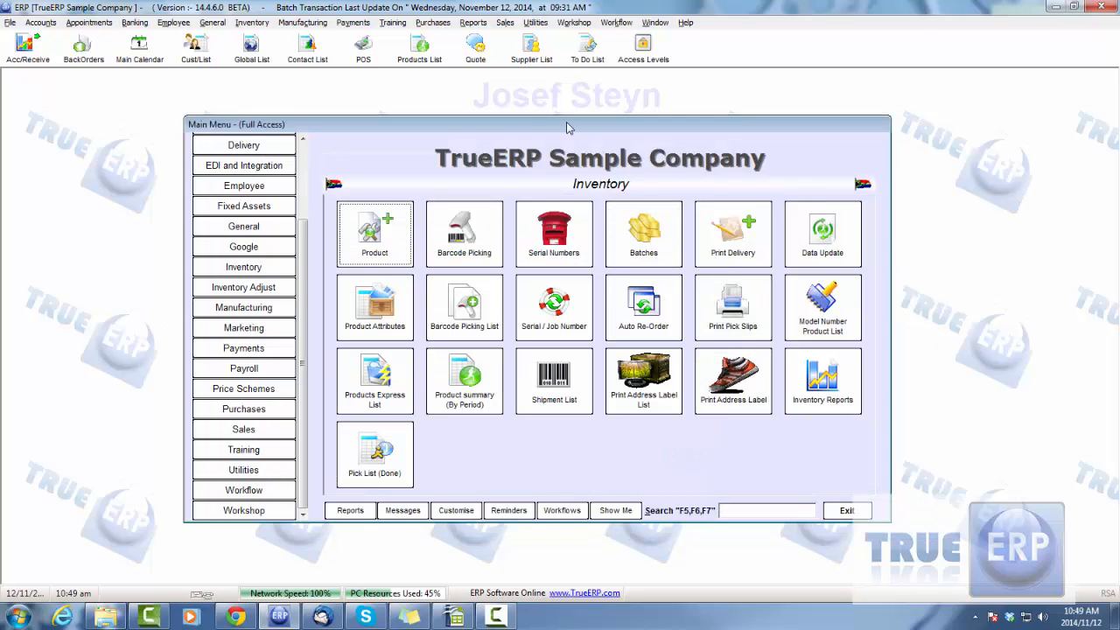
Search the Product List for "blo" and open the BlouseBlaL product card
click(406, 49)
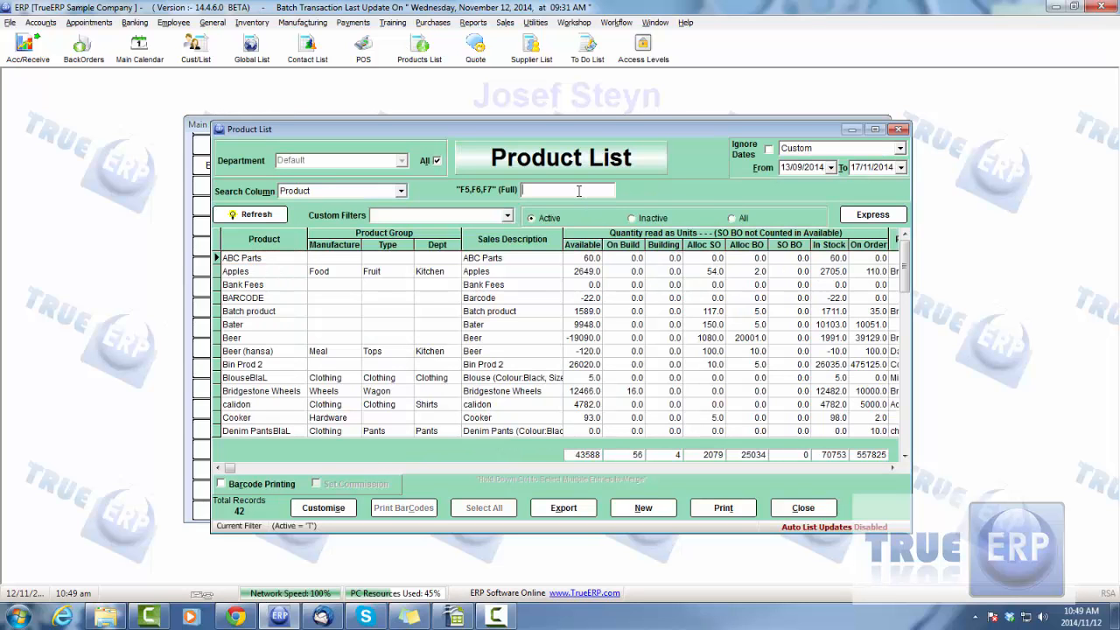
click(578, 190)
text(blo)
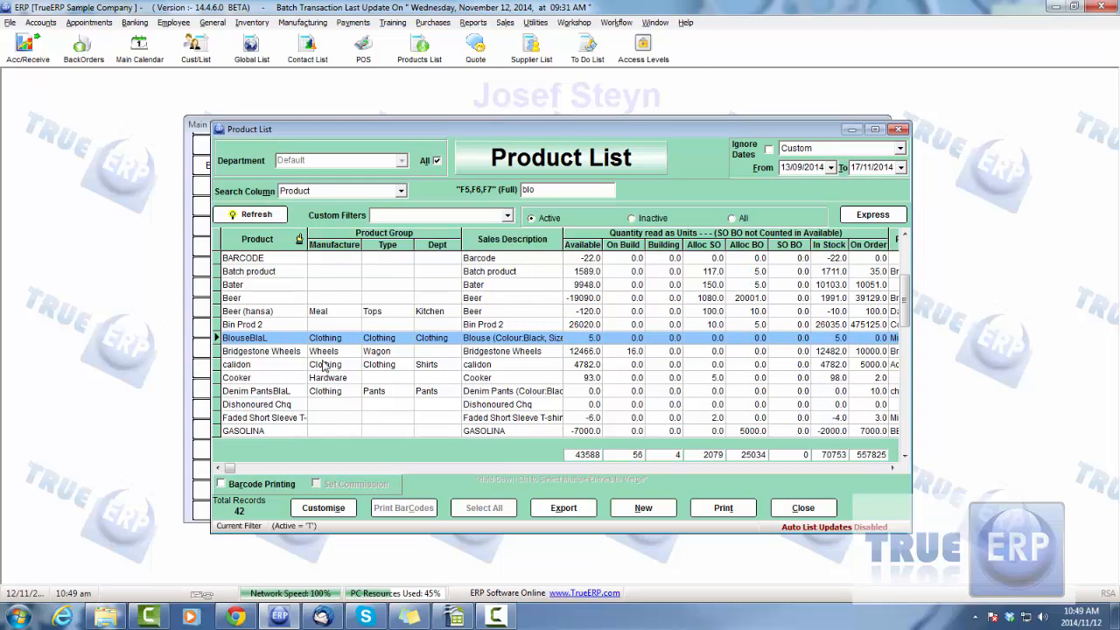
click(267, 339)
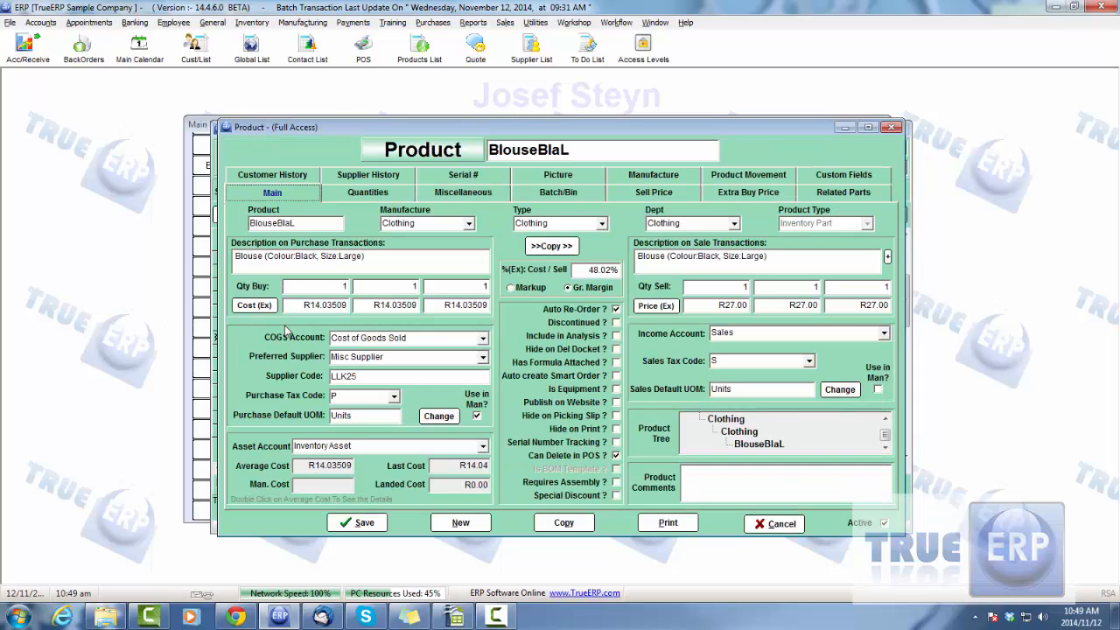
Review BlouseBlaL's quantities, supplier history, sell price and extra buy price, and close the card and Product List without keeping changes
click(369, 194)
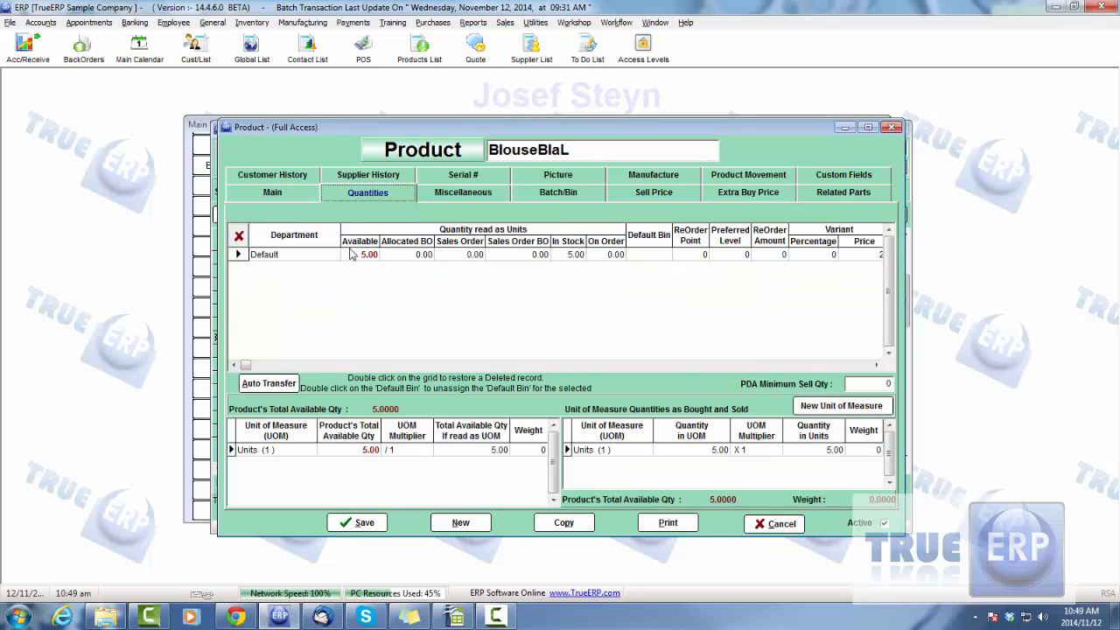
click(358, 178)
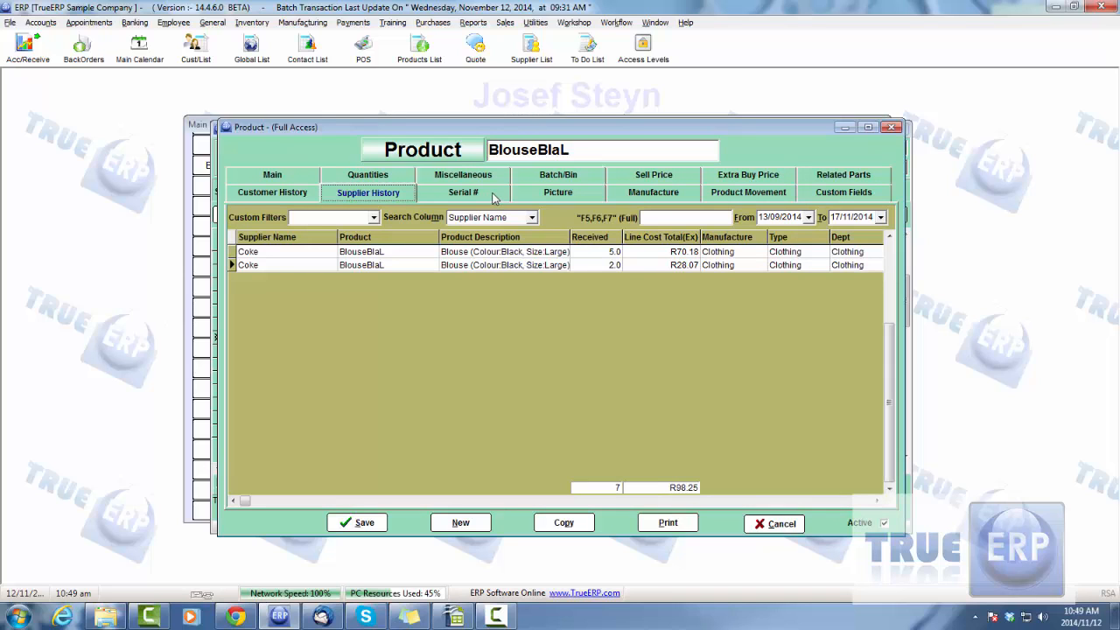
click(656, 175)
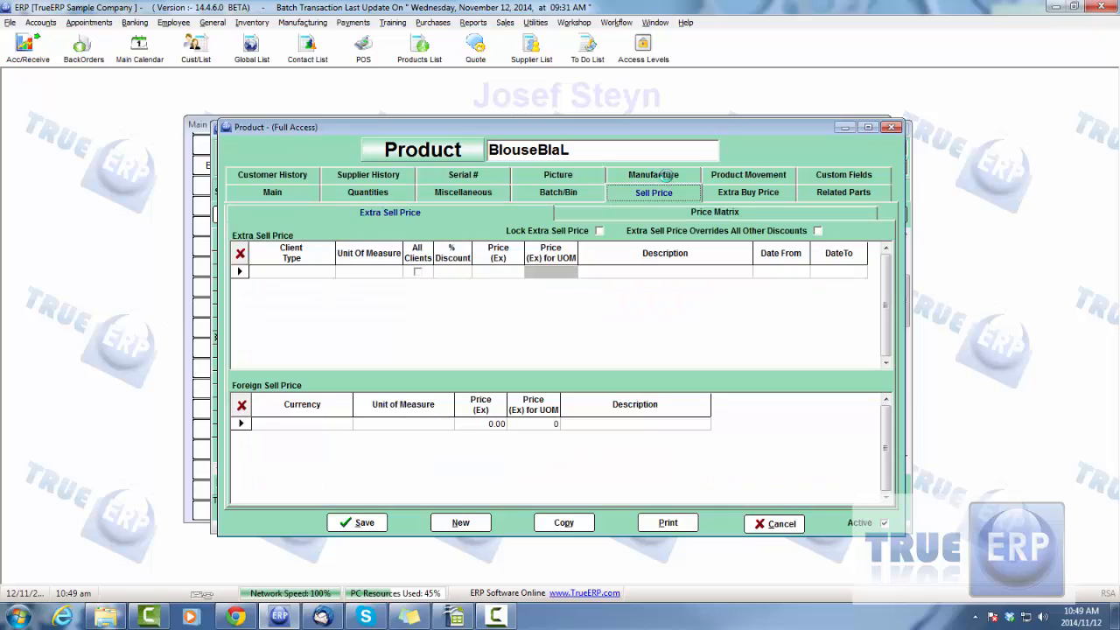
click(742, 199)
click(763, 525)
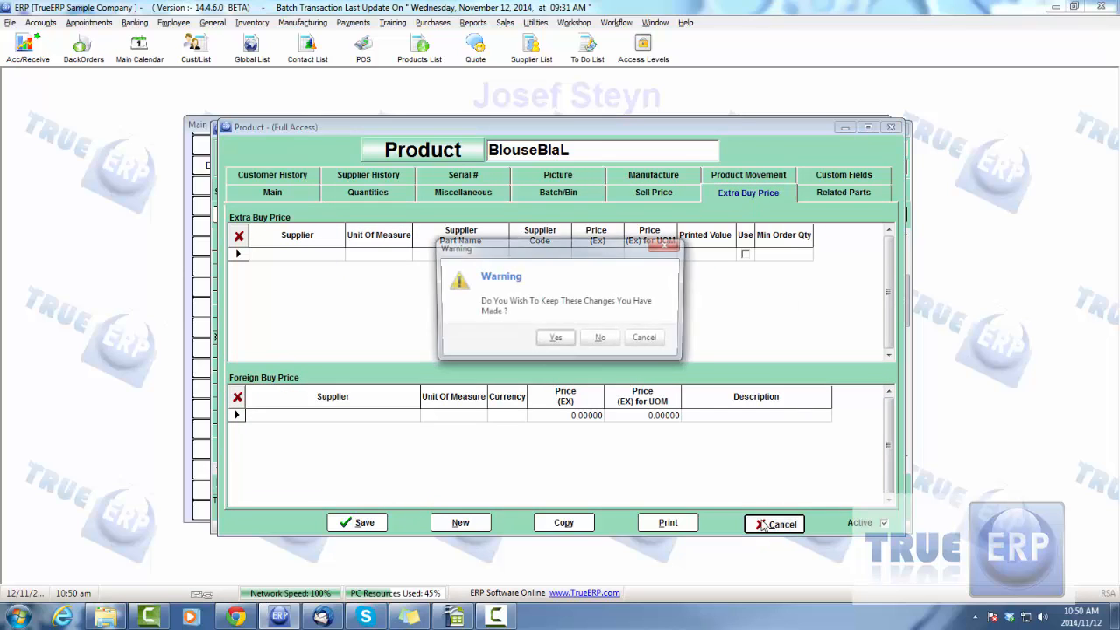
click(601, 336)
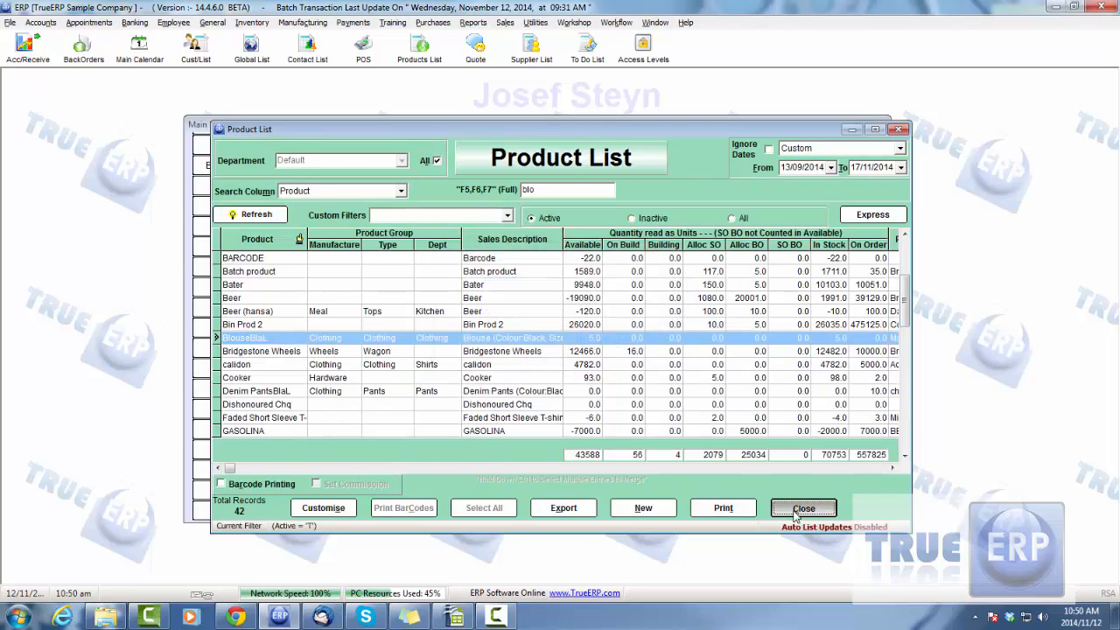
click(797, 511)
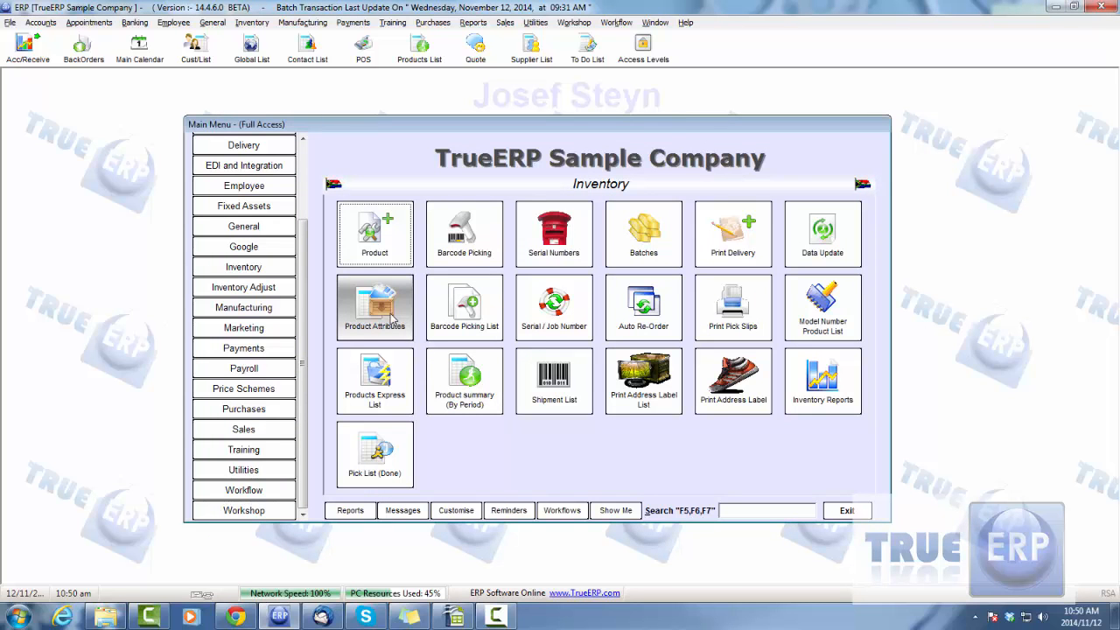
Create a purchase order in the Purchases module with Coke as the supplier
click(243, 408)
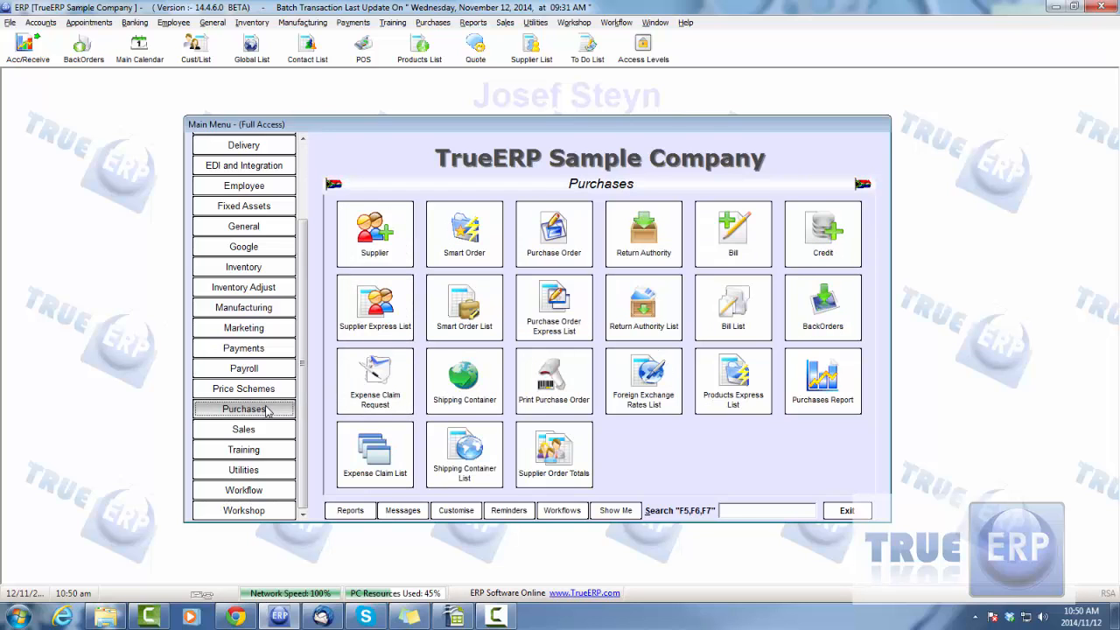
click(534, 236)
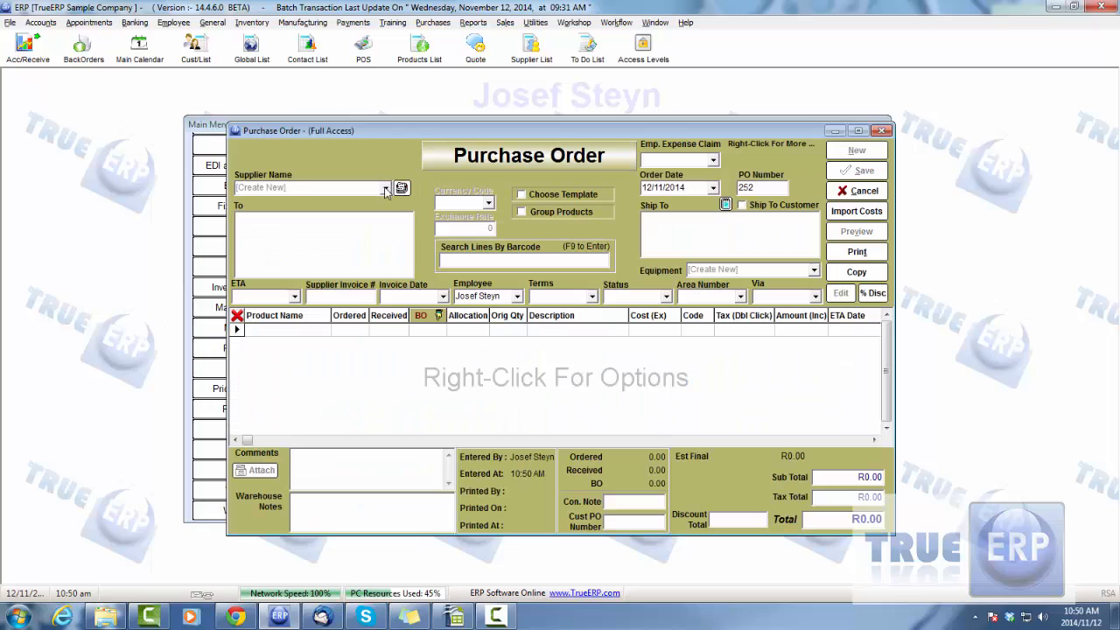
click(385, 191)
click(312, 217)
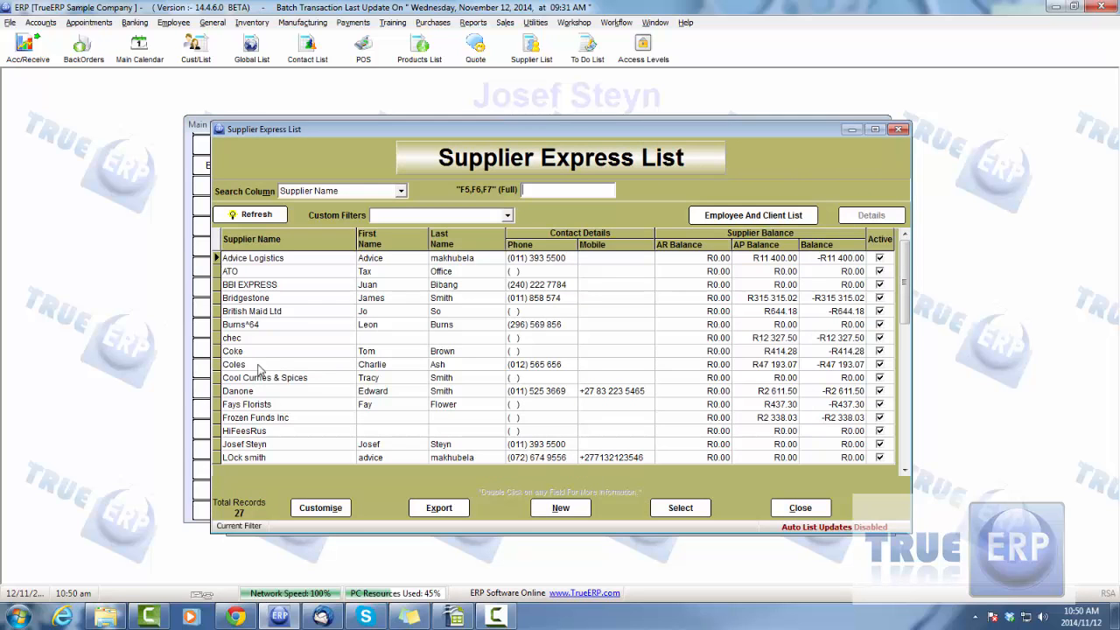
double_click(268, 351)
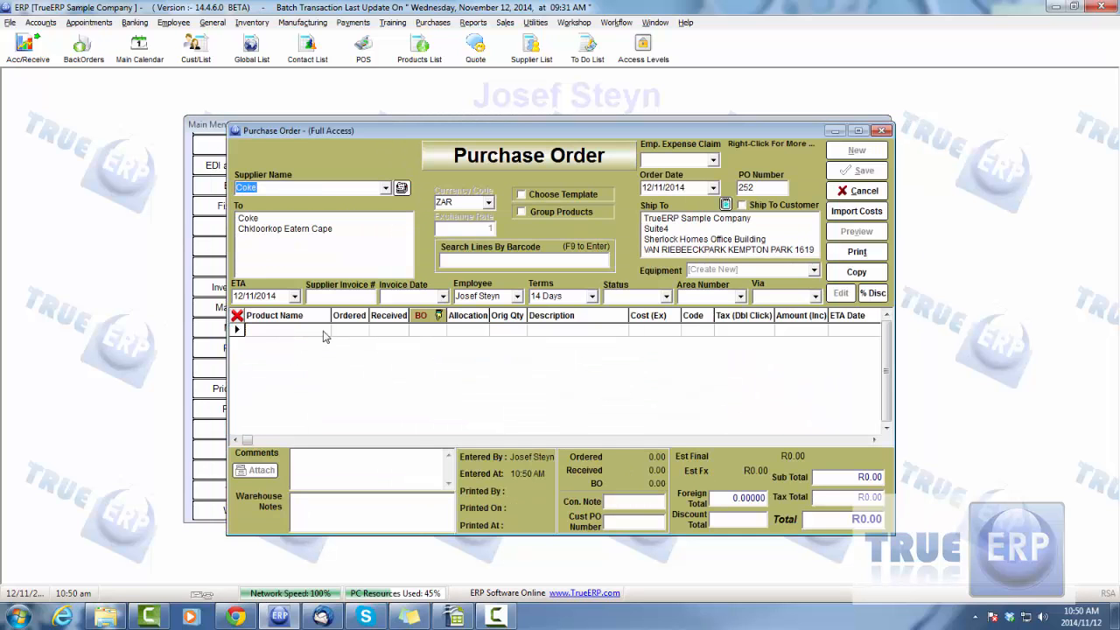
Search the products for "blou" from the first order line and select BlouseBlaM to open the Blouse attribute matrix
click(324, 335)
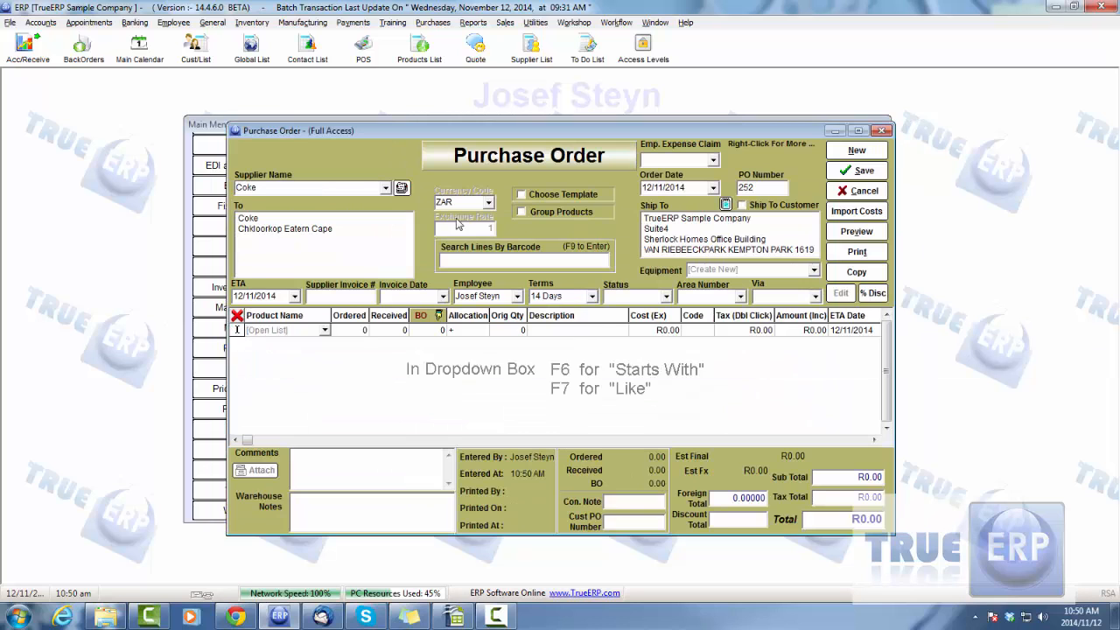
text(bl)
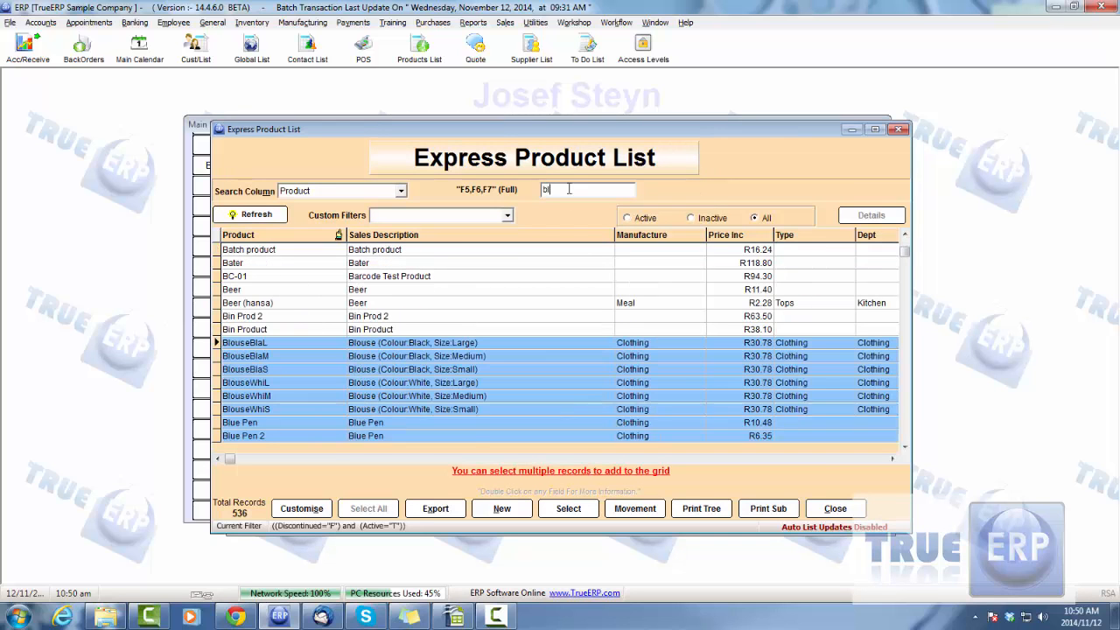
text(ou)
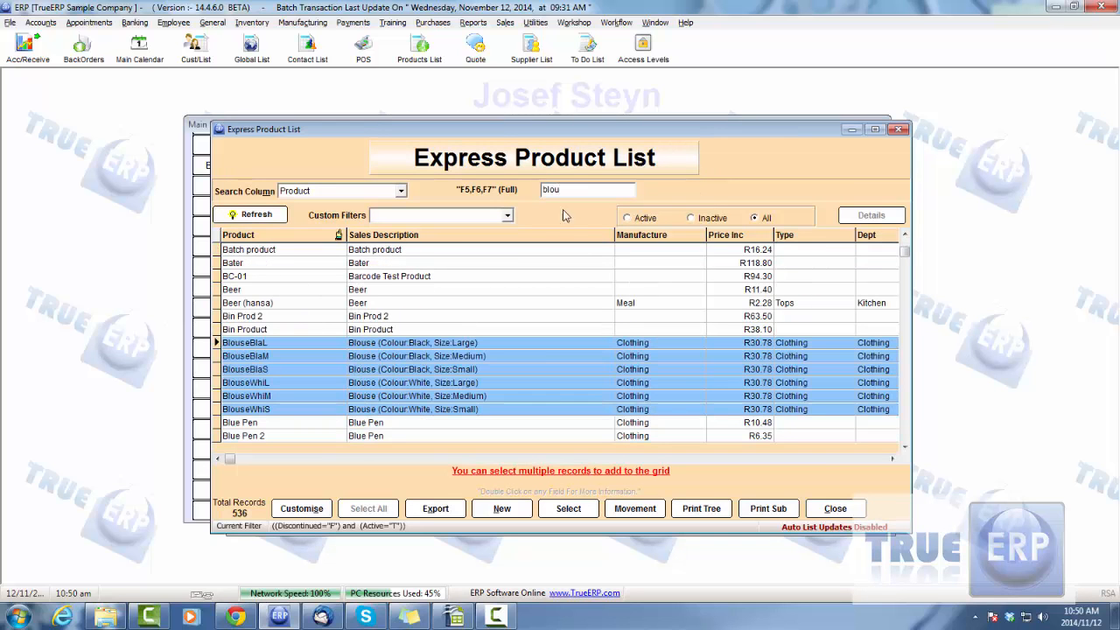
double_click(418, 353)
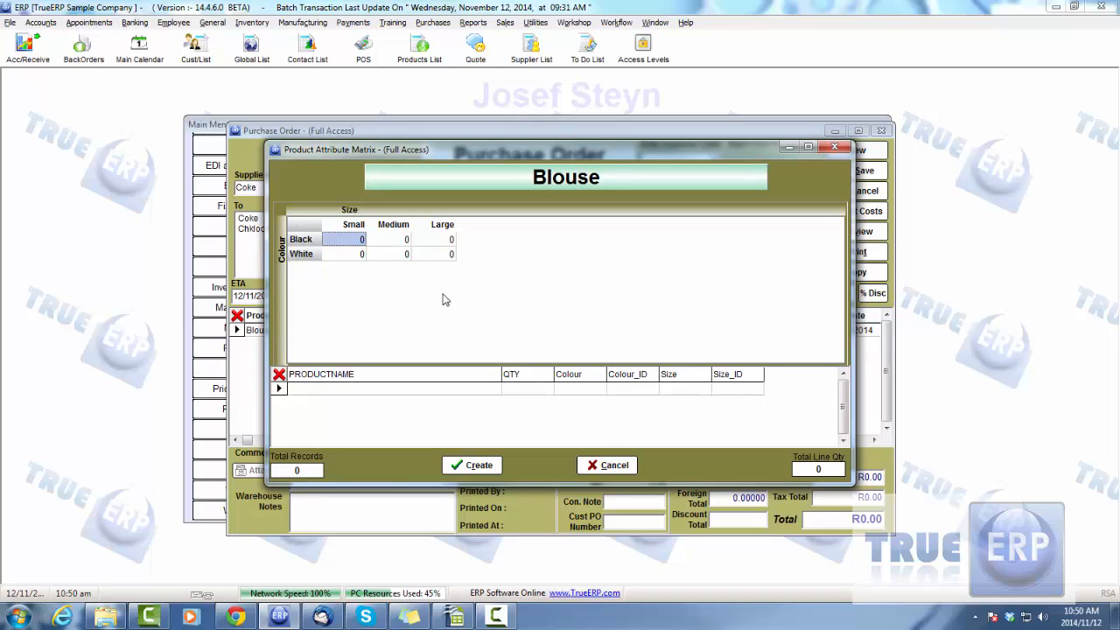
Try a quantity of 3 each for the black small, black medium and white medium blouses in the attribute matrix
text(3)
click(387, 243)
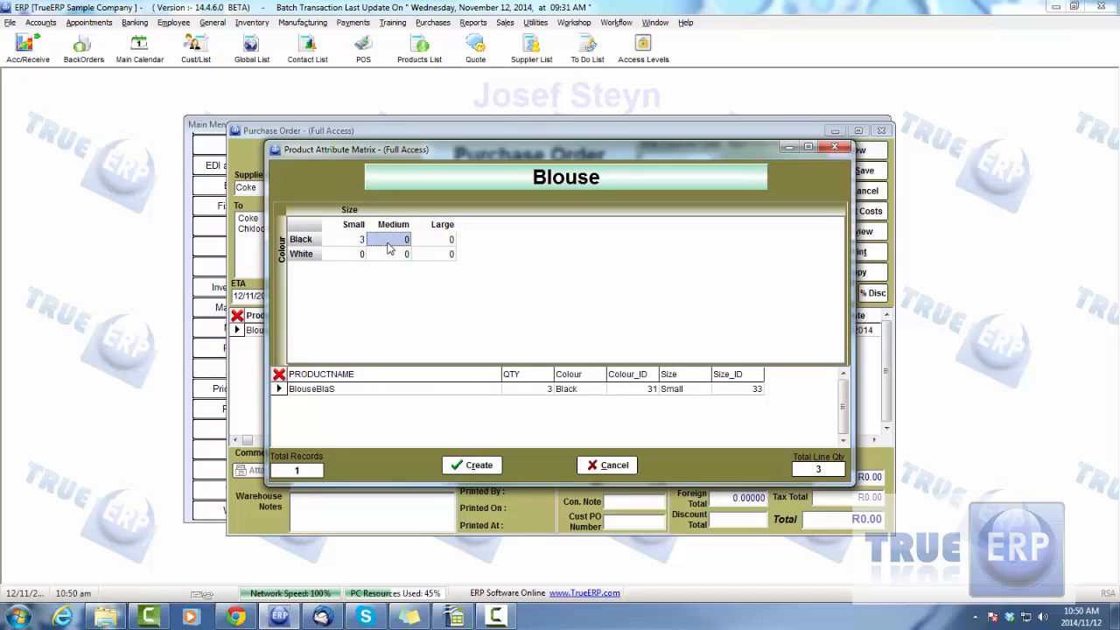
text(3)
click(392, 254)
text(3)
click(355, 254)
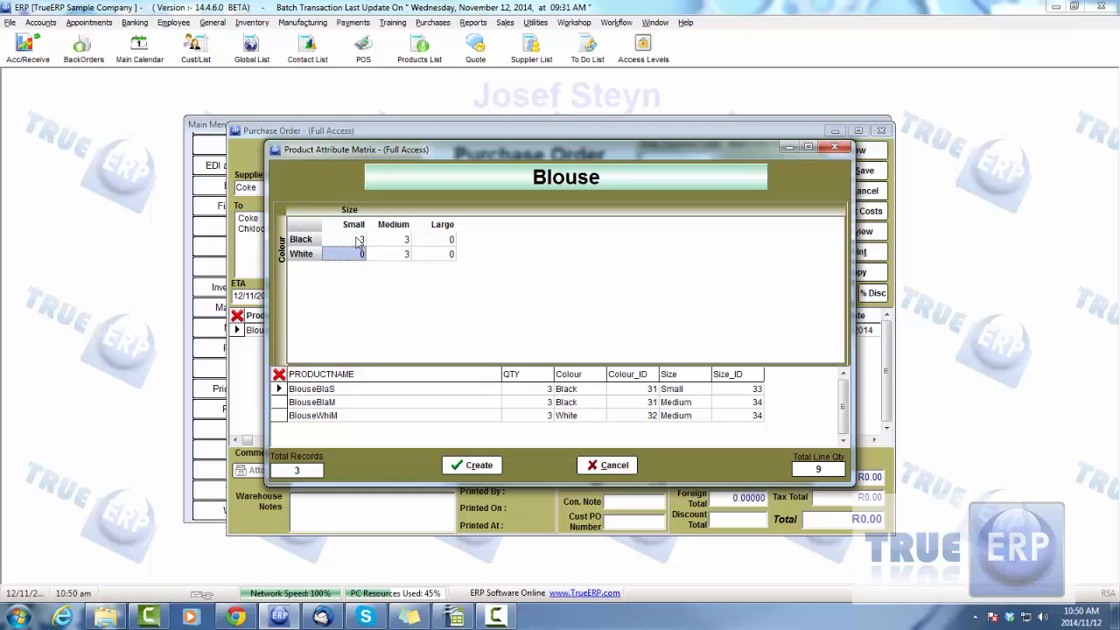
Reset the black small, black medium and white medium blouse quantities to 0 in the matrix
click(357, 242)
text(0)
click(386, 244)
text(0)
click(392, 256)
text(0)
Order 5 large black blouses from the matrix and receive all backorders on the purchase order
click(429, 244)
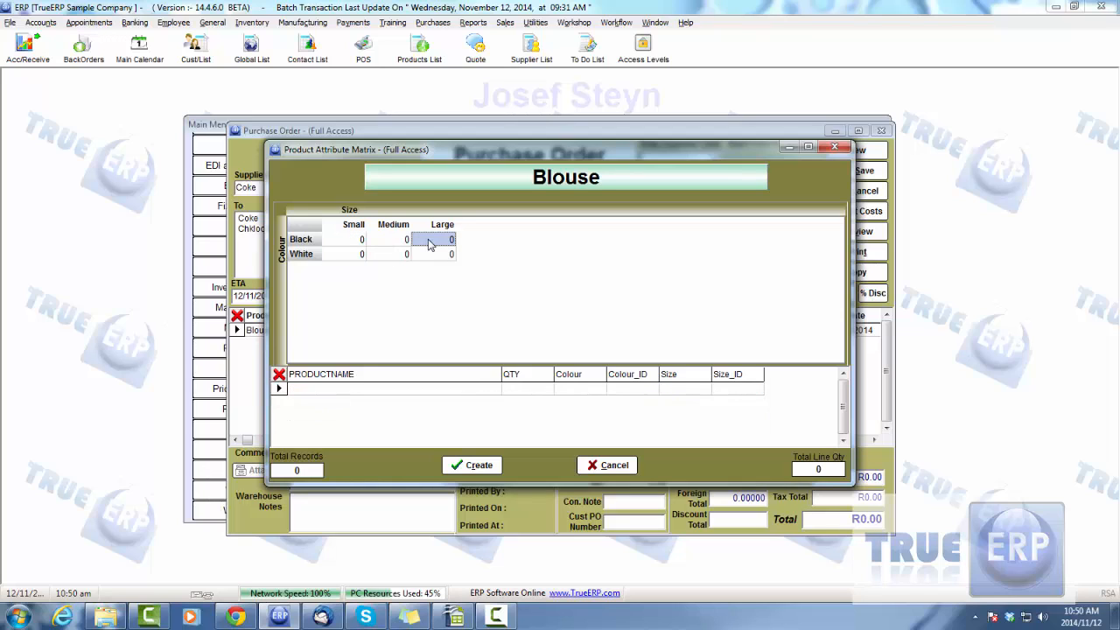
text(5)
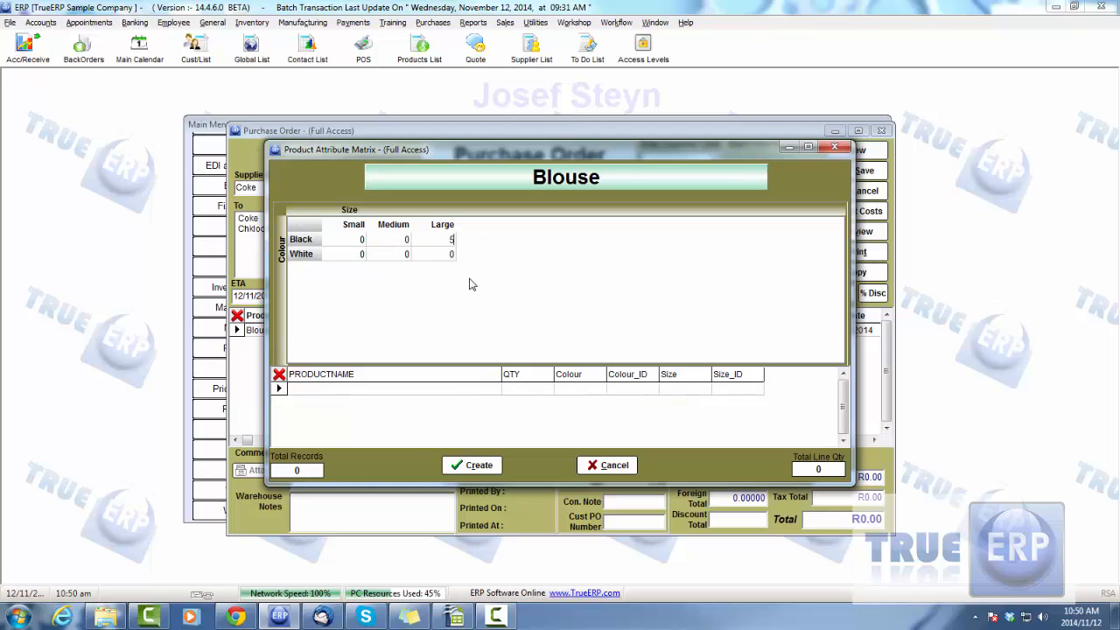
click(436, 259)
click(474, 464)
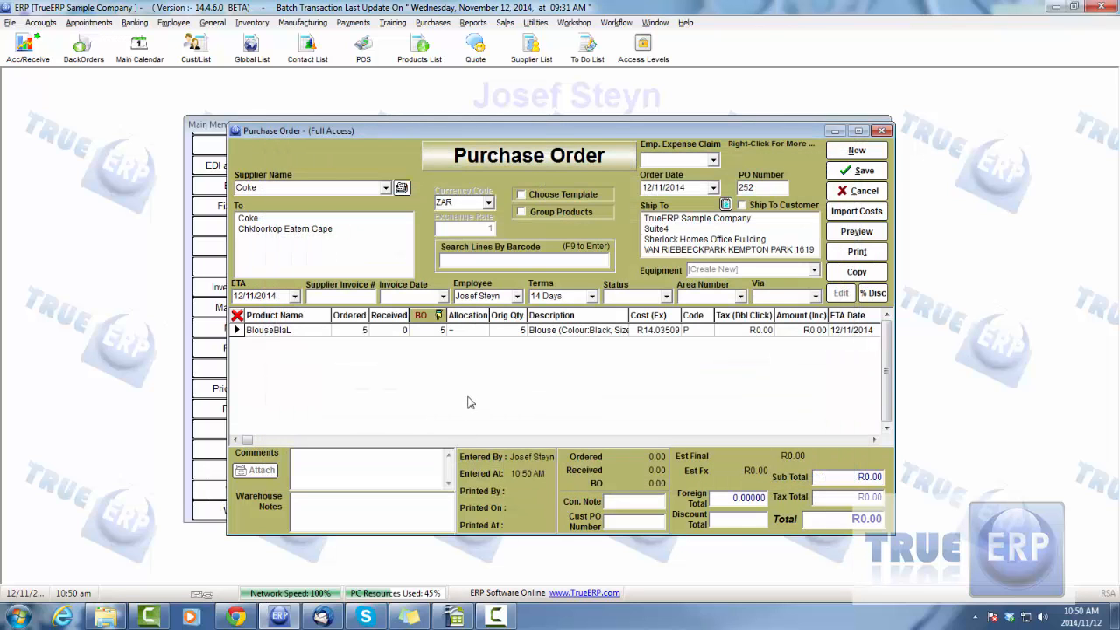
double_click(419, 325)
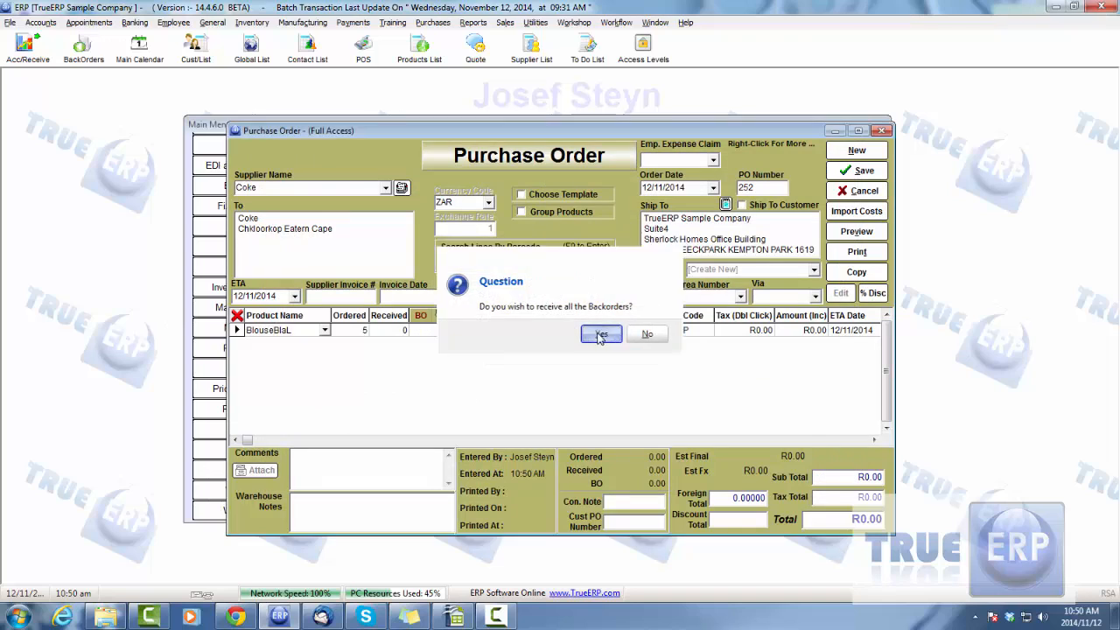
key(Return)
Fill in the supplier invoice number, set the invoice date to 12/11/2014 and save the purchase order
click(326, 296)
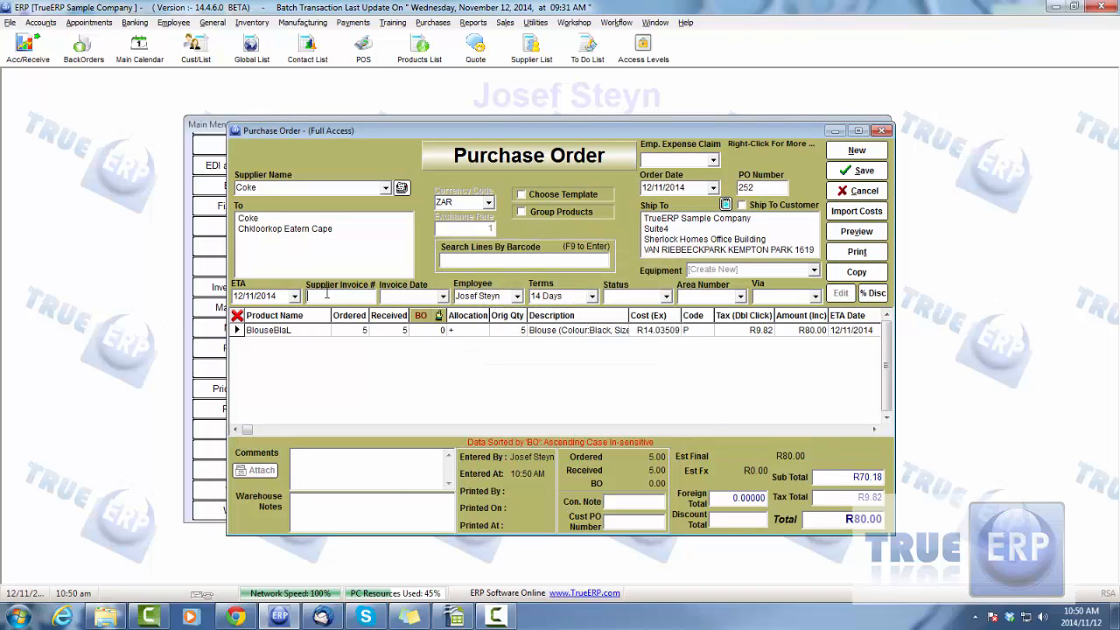
text(12345)
click(442, 297)
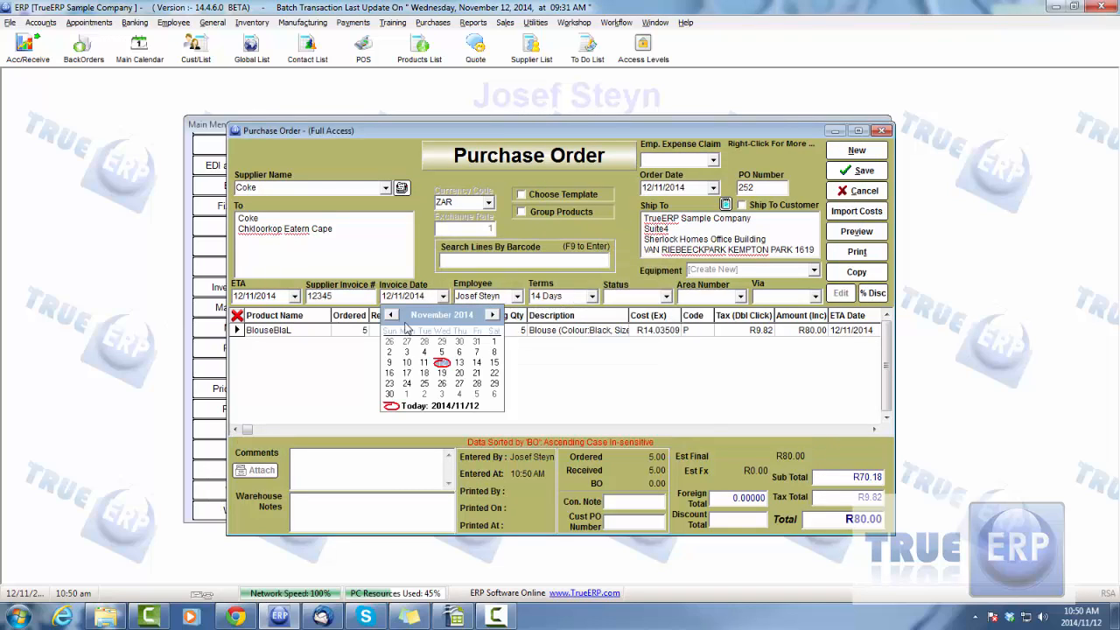
click(441, 364)
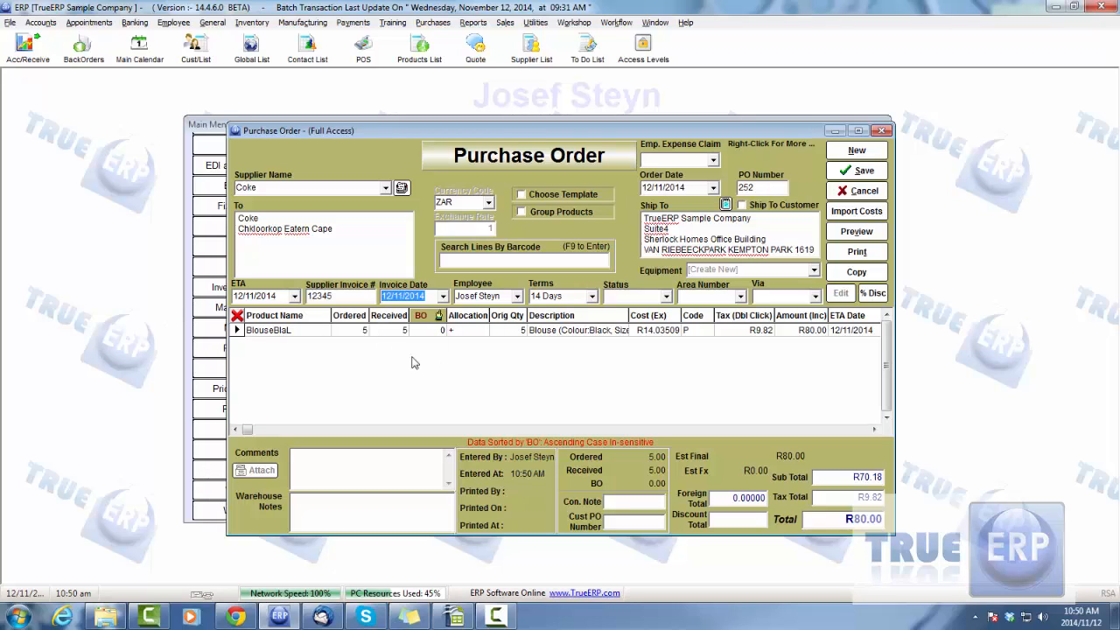
click(862, 171)
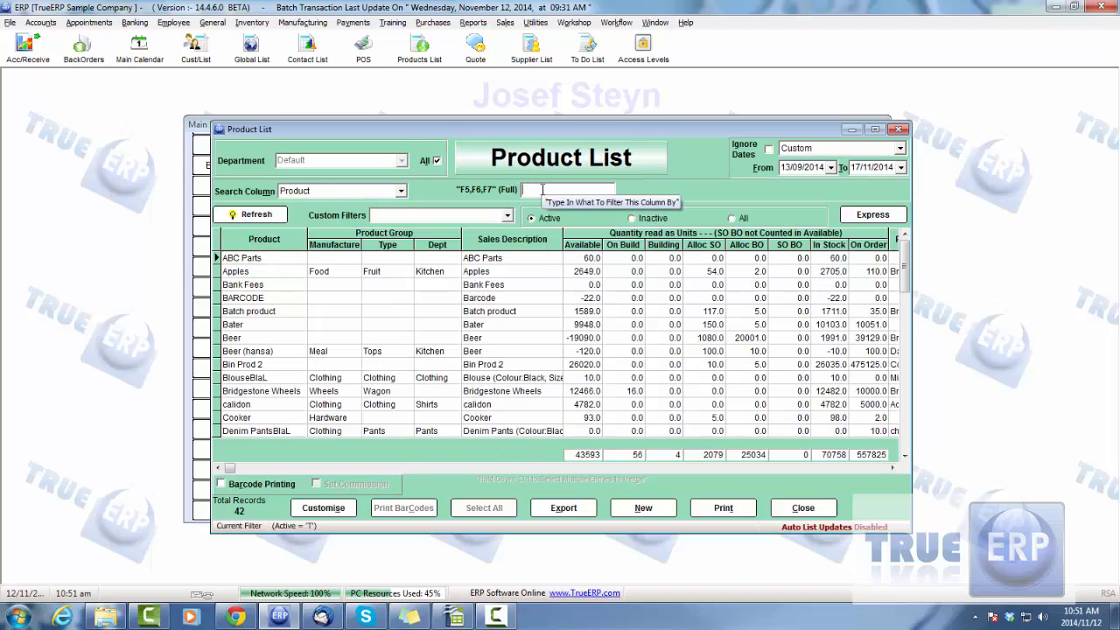
Search the Product List for "blou", review the quantities on the BlouseBlaL card, and close the card without keeping changes
text(blou)
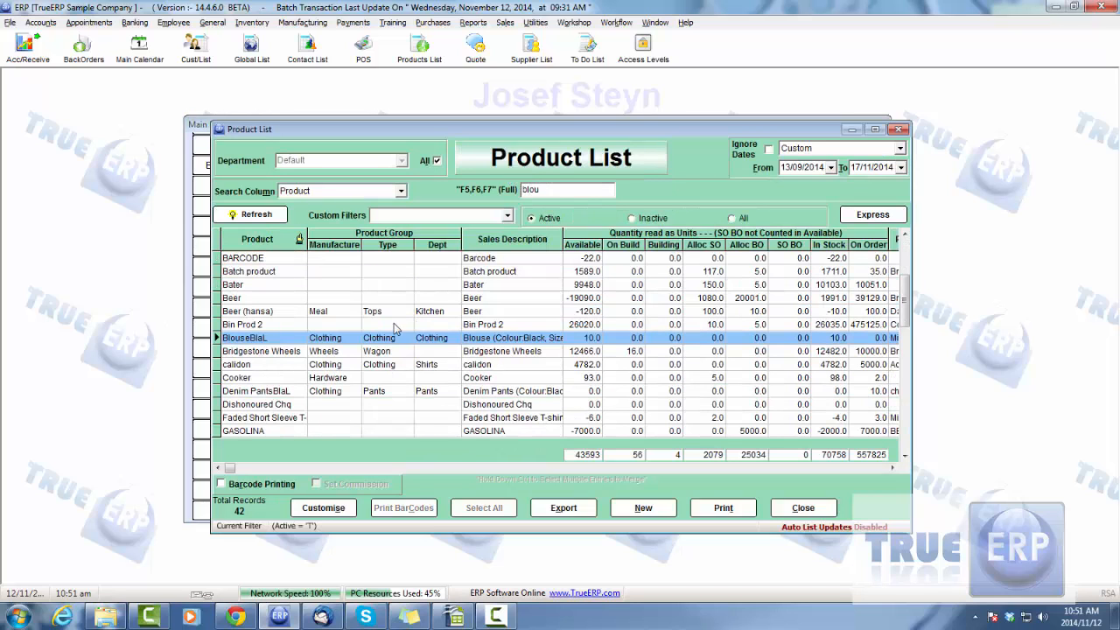
click(287, 341)
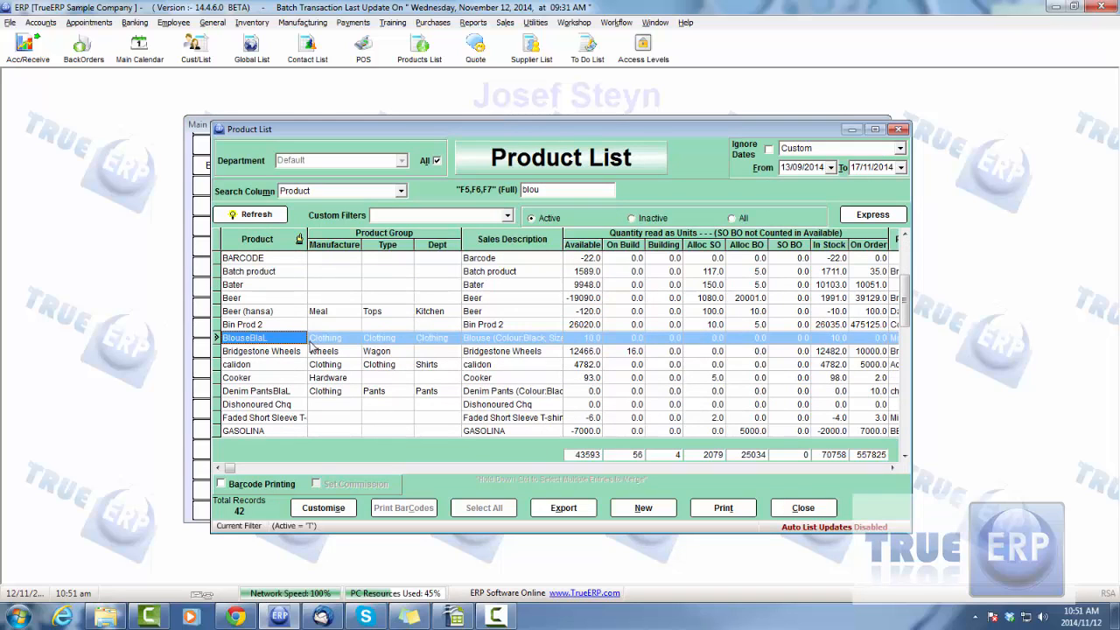
double_click(312, 347)
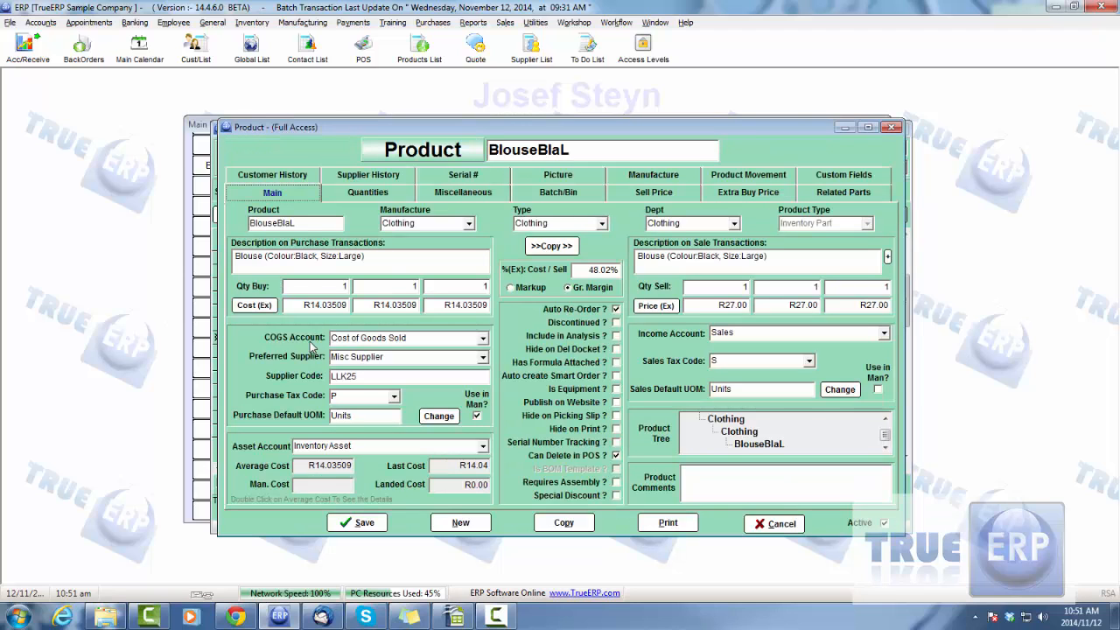
click(368, 196)
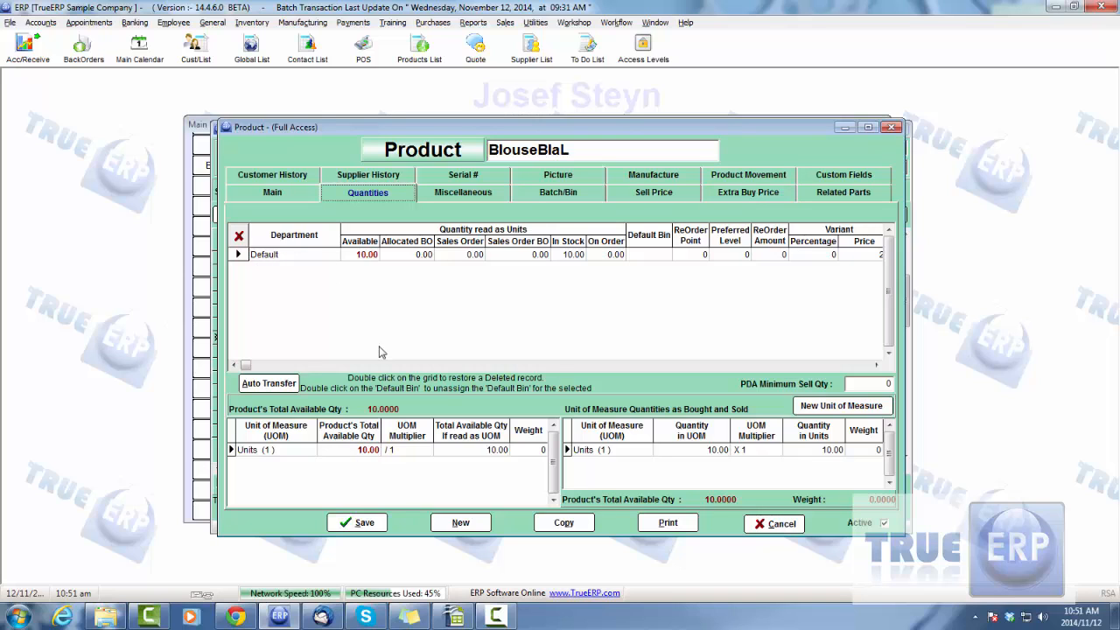
click(778, 523)
Examine BlouseBlaL's stock quantities, preferred supplier and sell prices in the Product List, and close the list
click(601, 339)
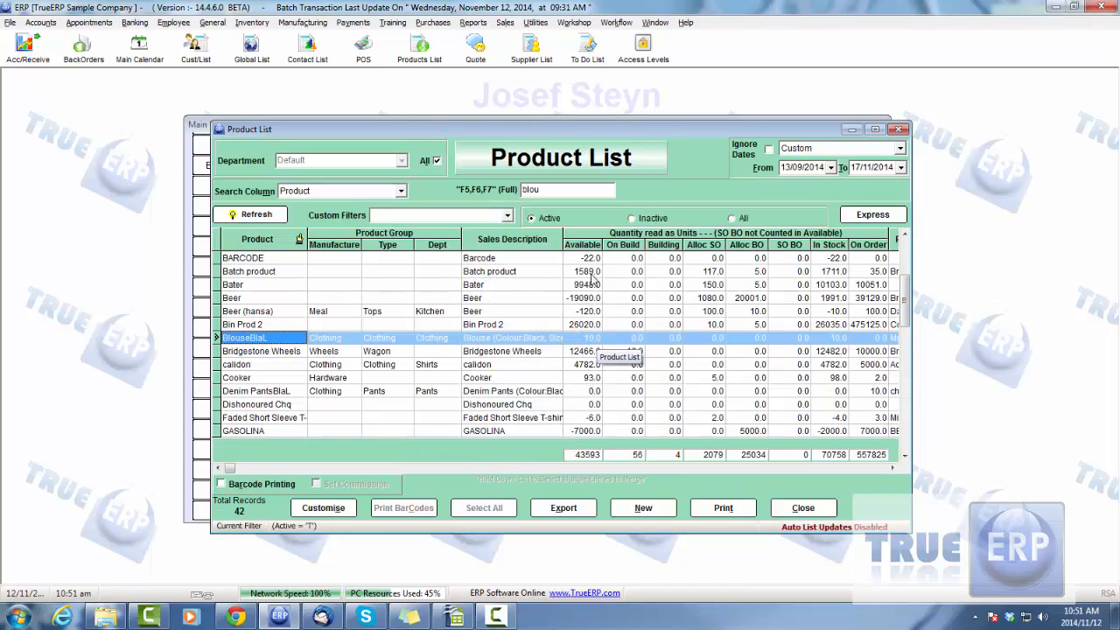
click(623, 338)
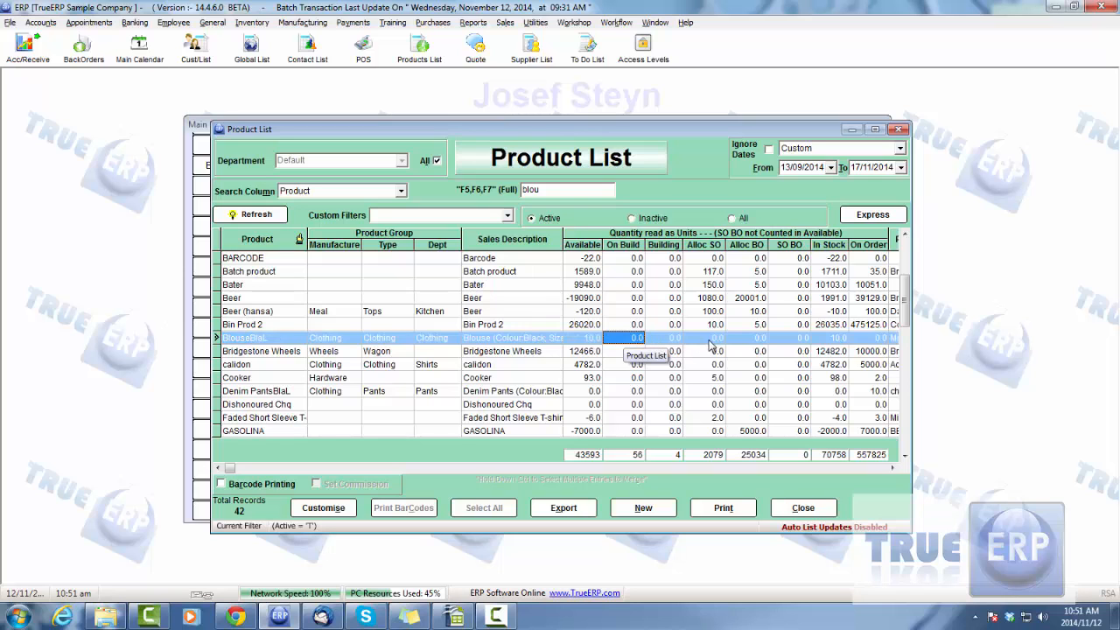
click(891, 468)
click(892, 468)
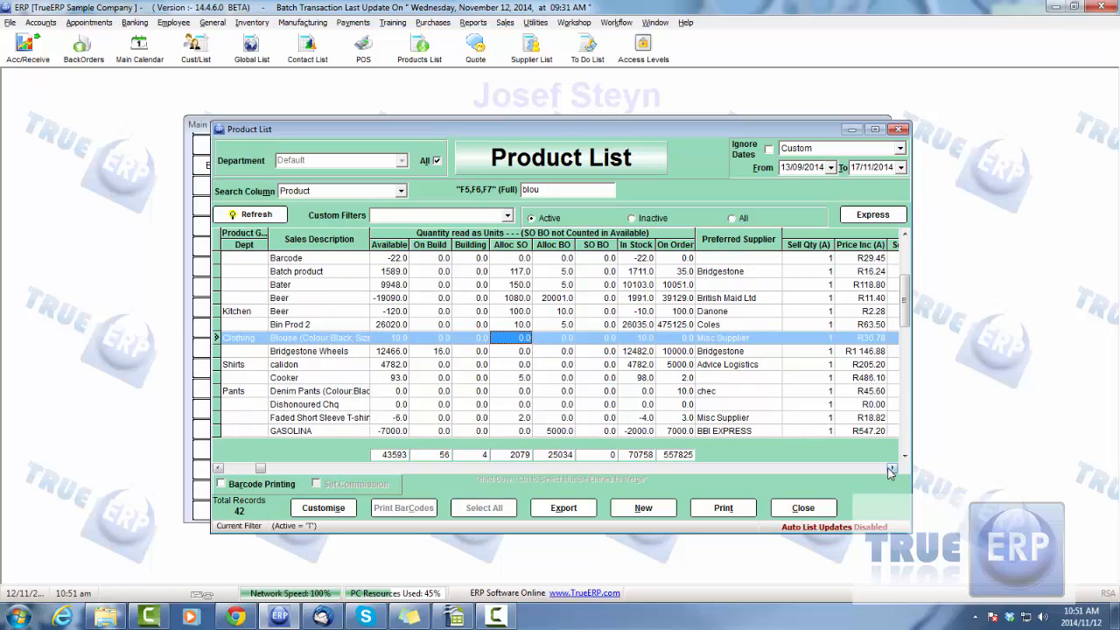
click(891, 469)
click(573, 339)
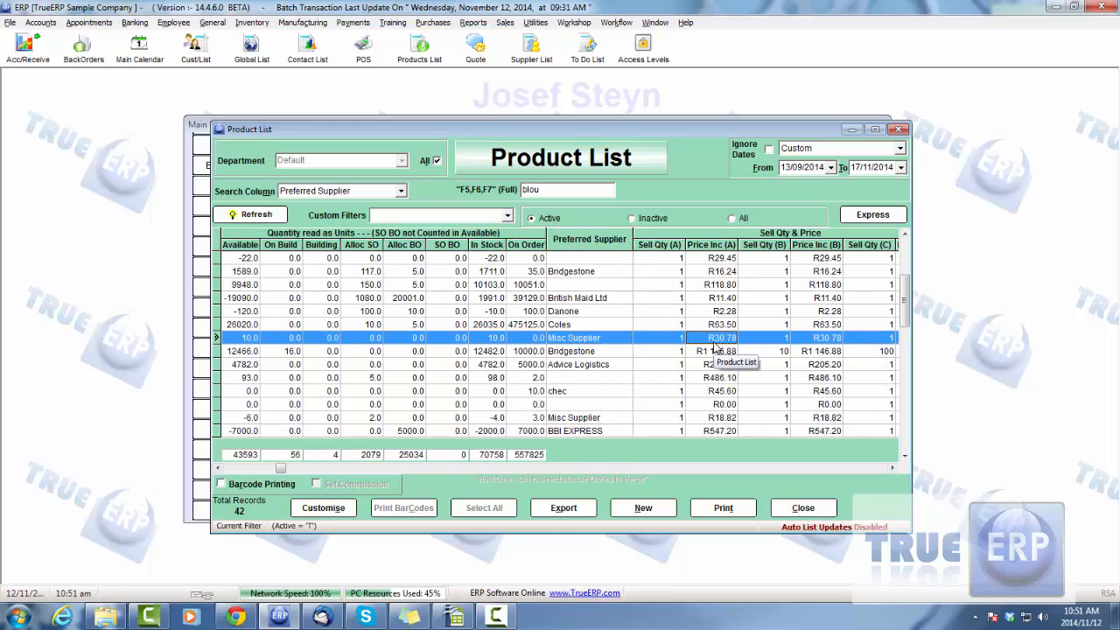
click(892, 469)
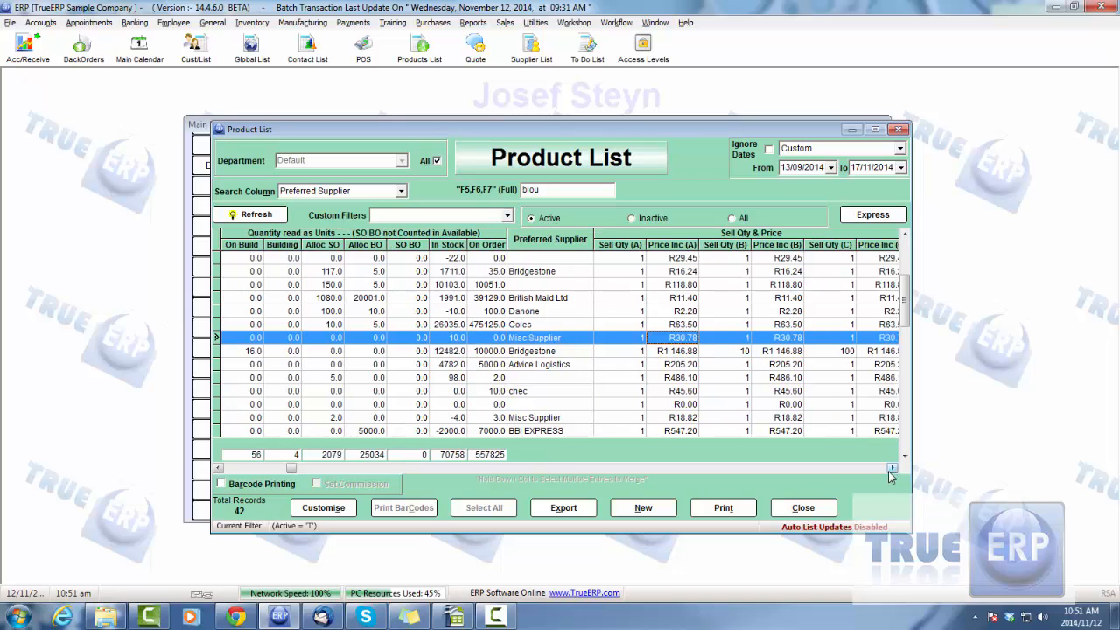
click(891, 468)
click(891, 469)
click(804, 508)
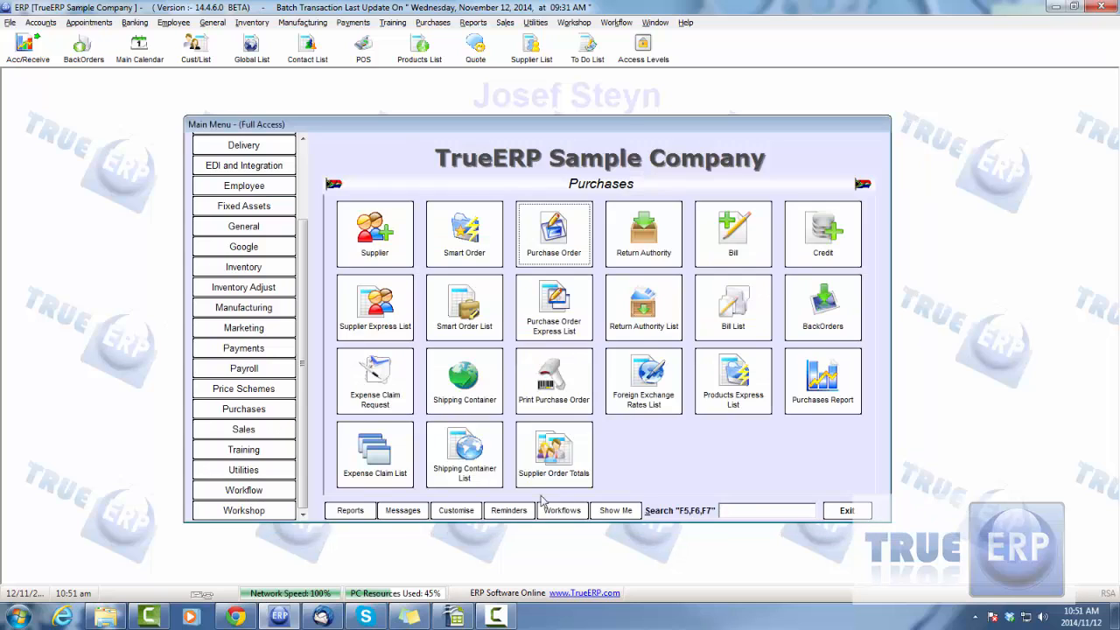
Create a sales invoice with Acme Rockets as the customer and acknowledge the exceeded-terms warning
click(243, 429)
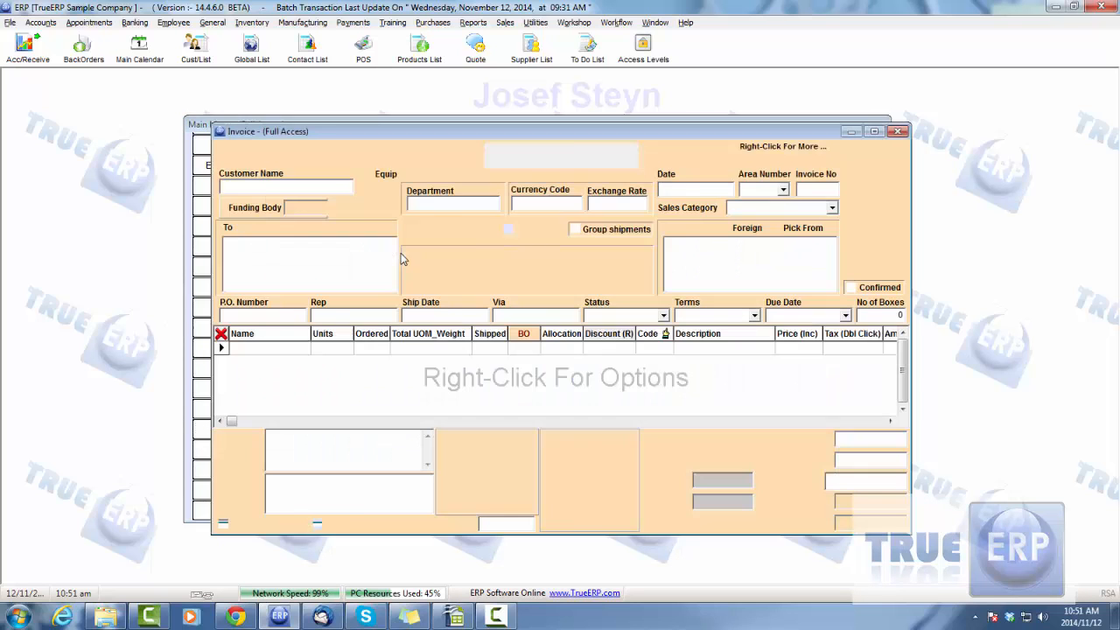
click(347, 186)
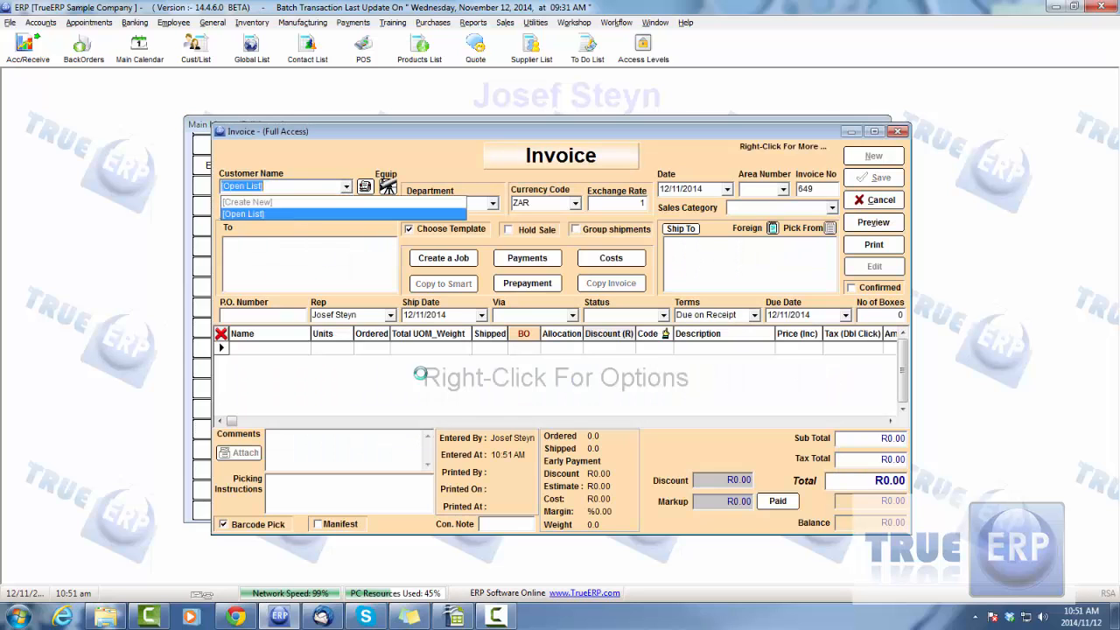
click(296, 214)
click(260, 377)
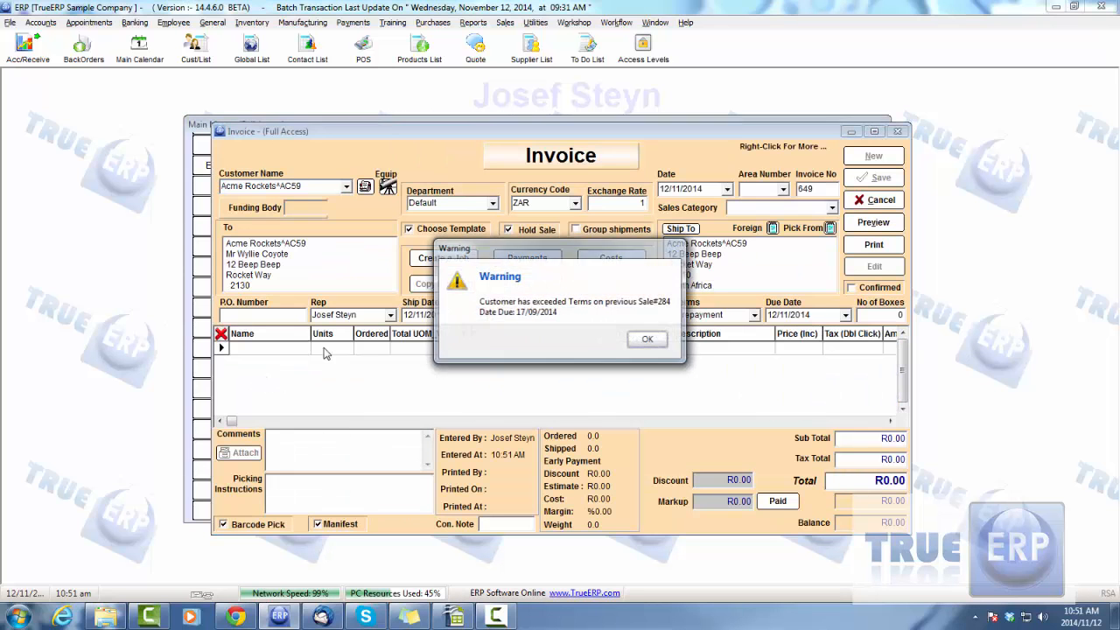
click(648, 343)
Search the products for "blou" from the first invoice line and select BlouseBlaL to open the Blouse attribute matrix
click(282, 352)
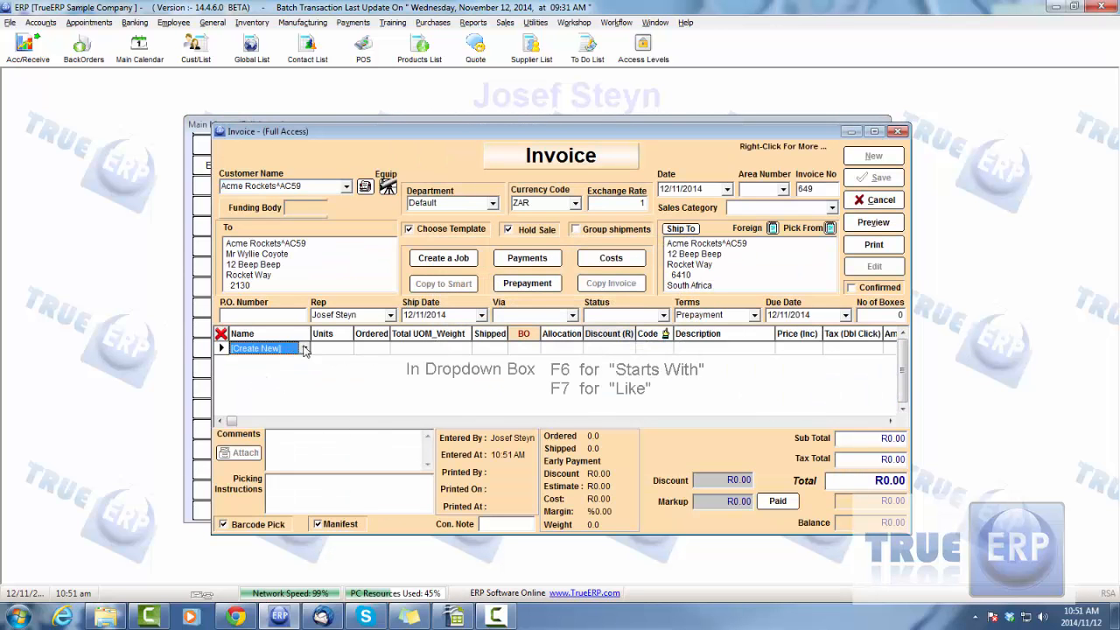
click(255, 387)
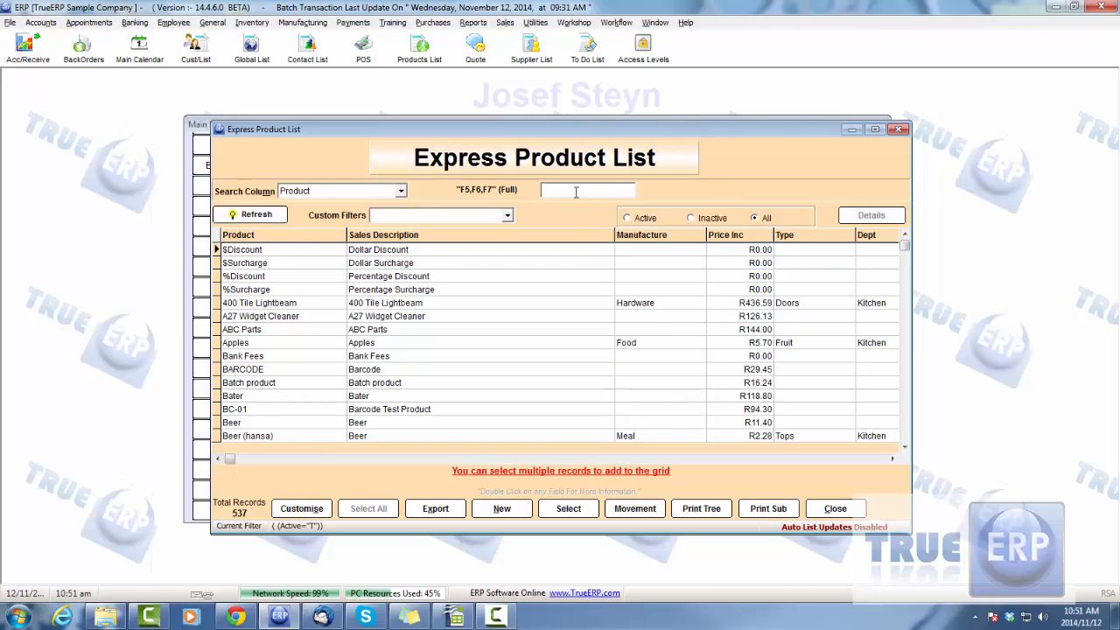
text(blou)
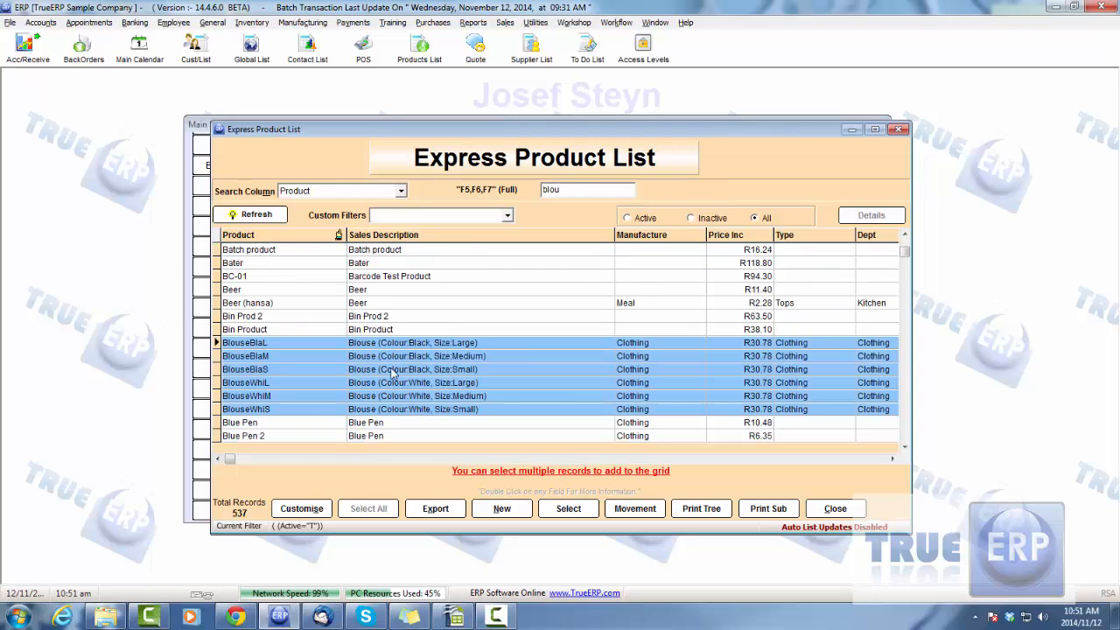
double_click(435, 344)
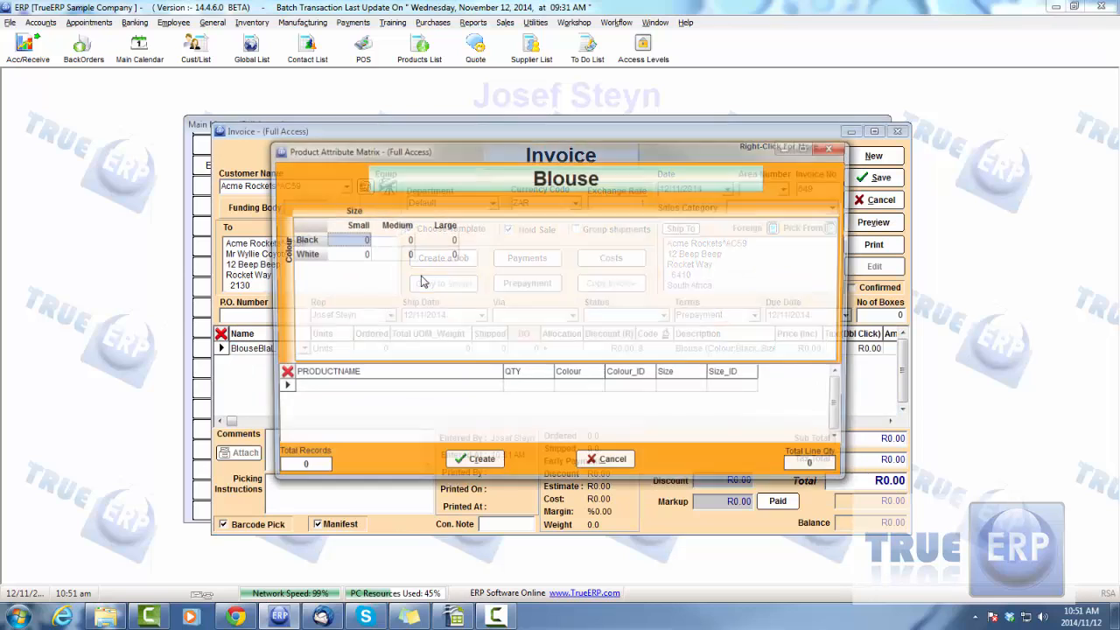
Set the black large blouse quantity to 2 in the invoice's attribute matrix
click(435, 241)
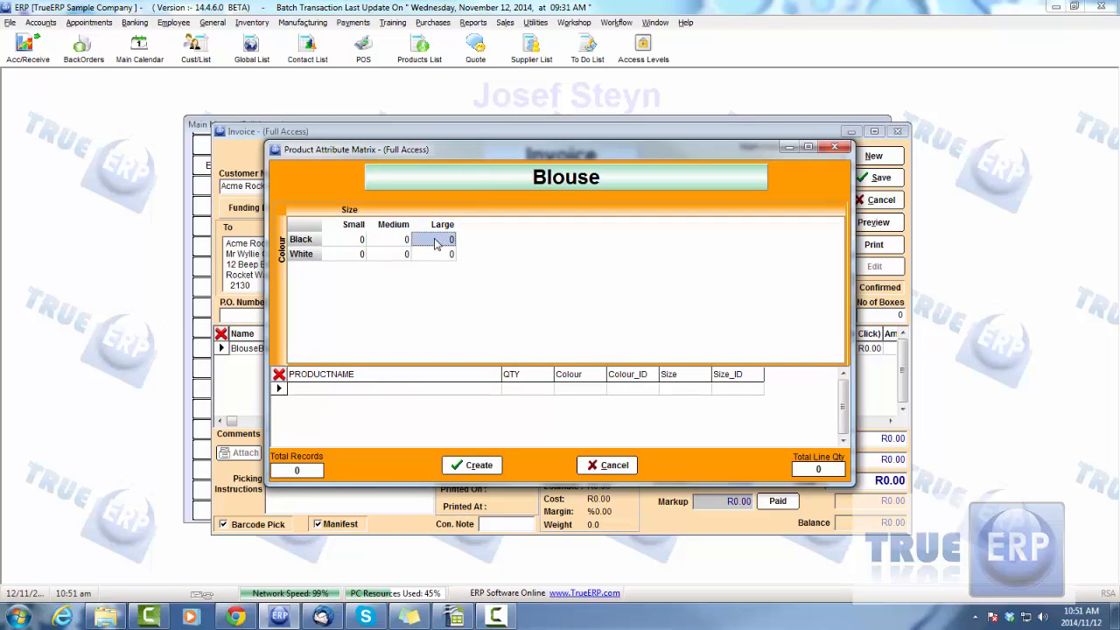
text(2)
click(457, 418)
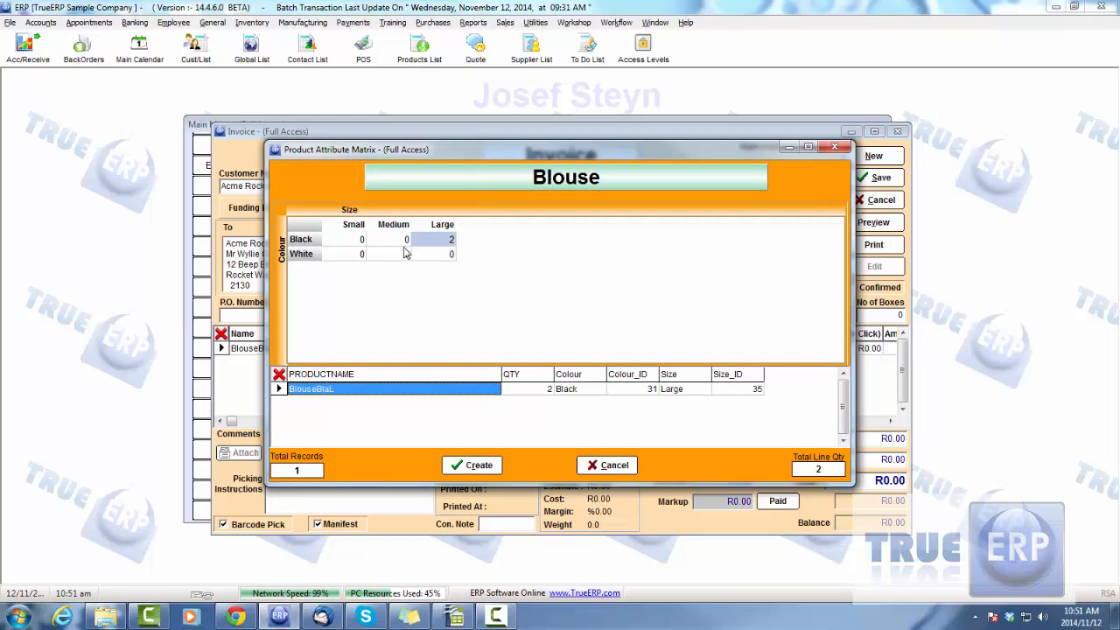
Try a quantity of 52 for the white medium blouse and reset it to 0
click(394, 258)
text(52)
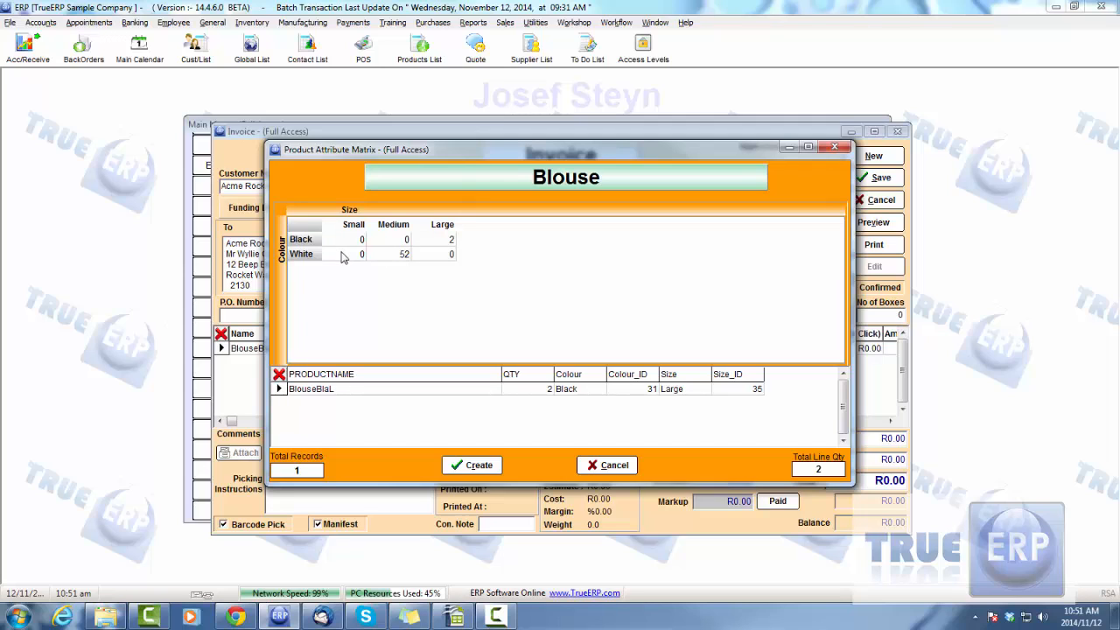
click(343, 255)
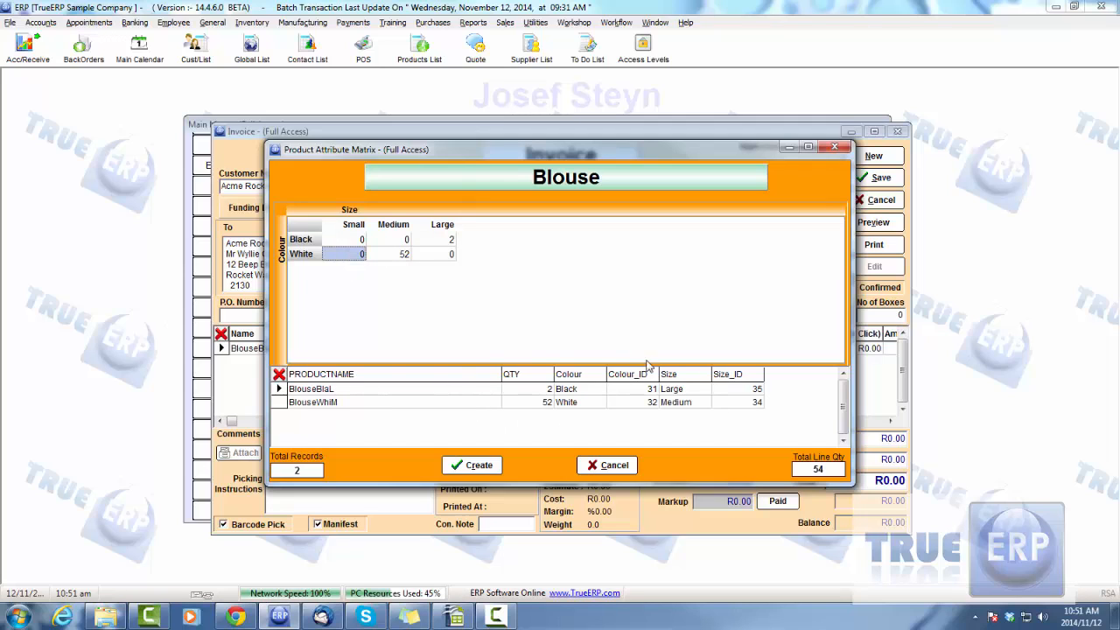
click(400, 254)
text(0)
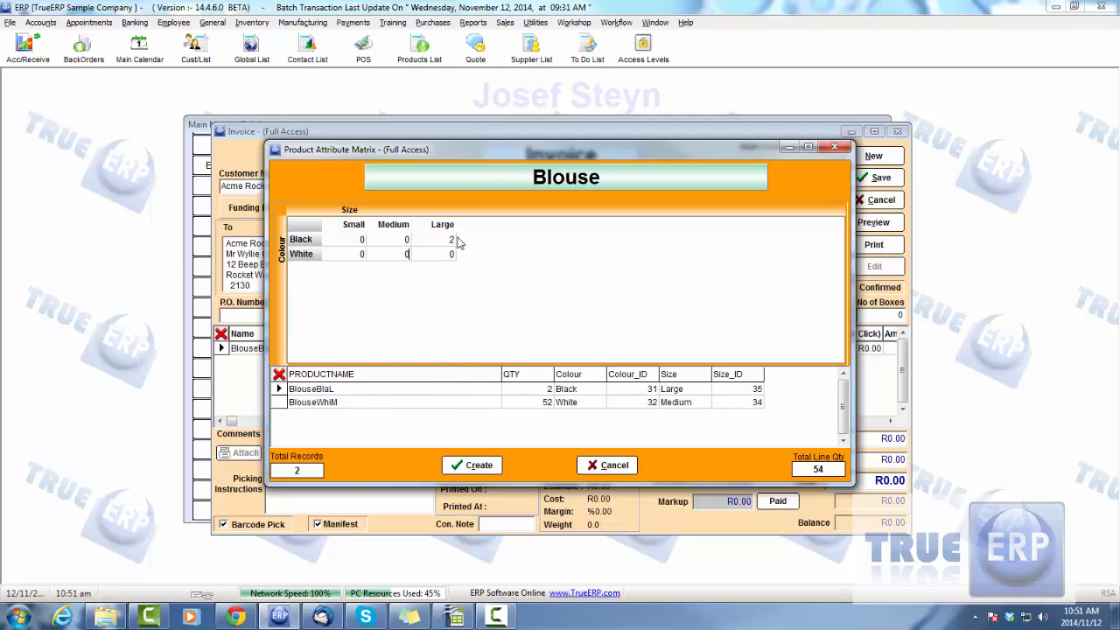
Create the BlouseBlaL invoice line from the matrix and set its shipped quantity to 2
click(452, 241)
click(475, 464)
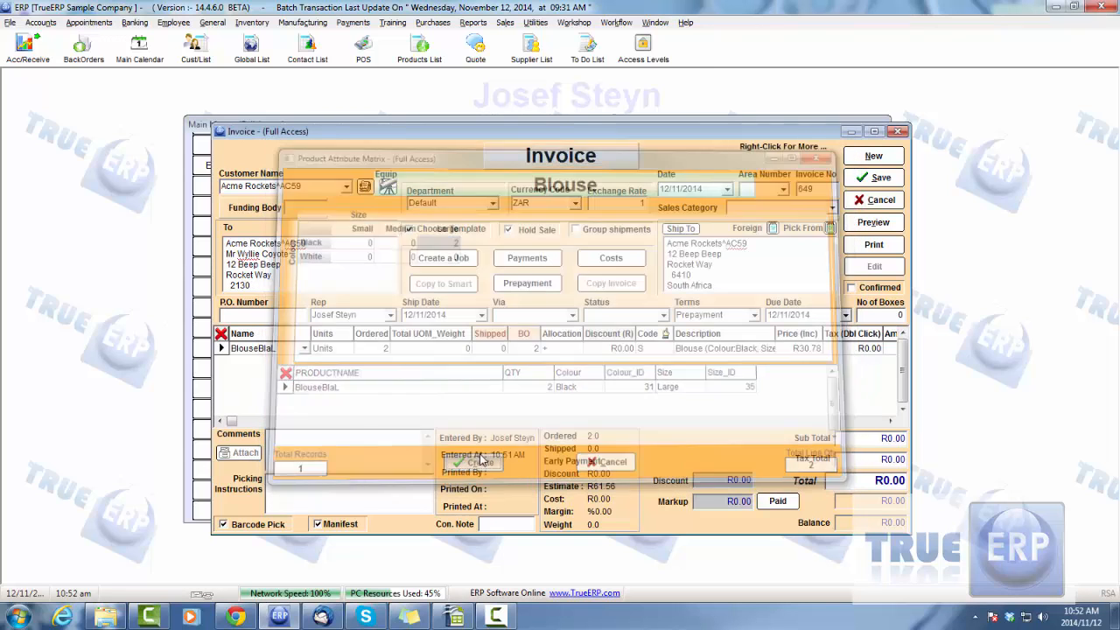
click(489, 350)
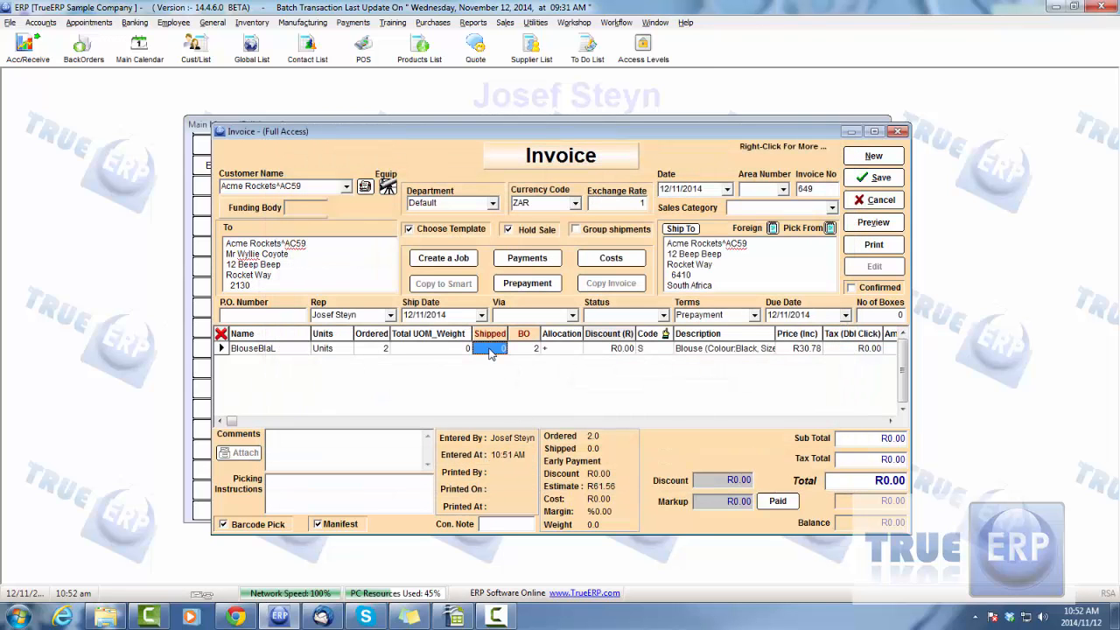
text(2)
click(430, 349)
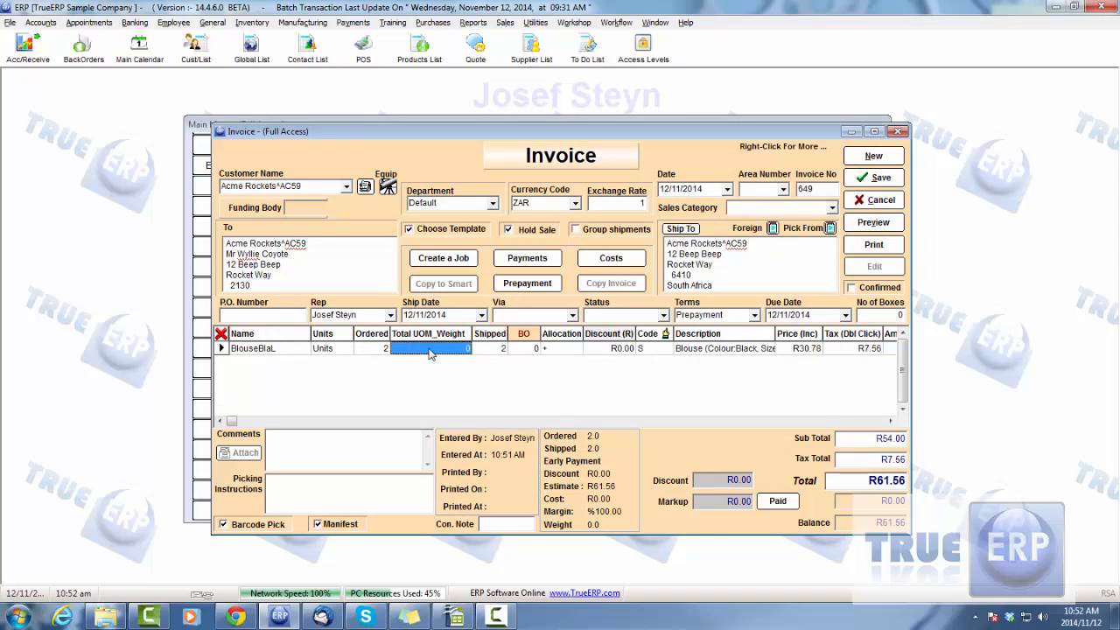
Enter the customer's P.O. number on the BlouseBlaL invoice, clear Hold Sale and save the invoice
click(254, 312)
text(254)
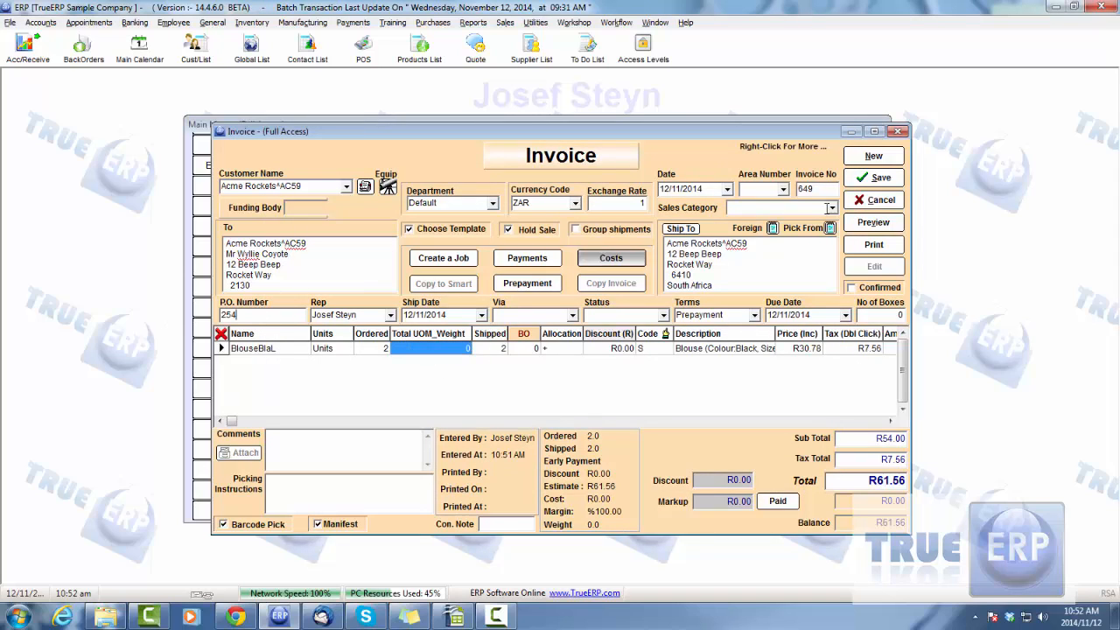
click(880, 178)
click(603, 344)
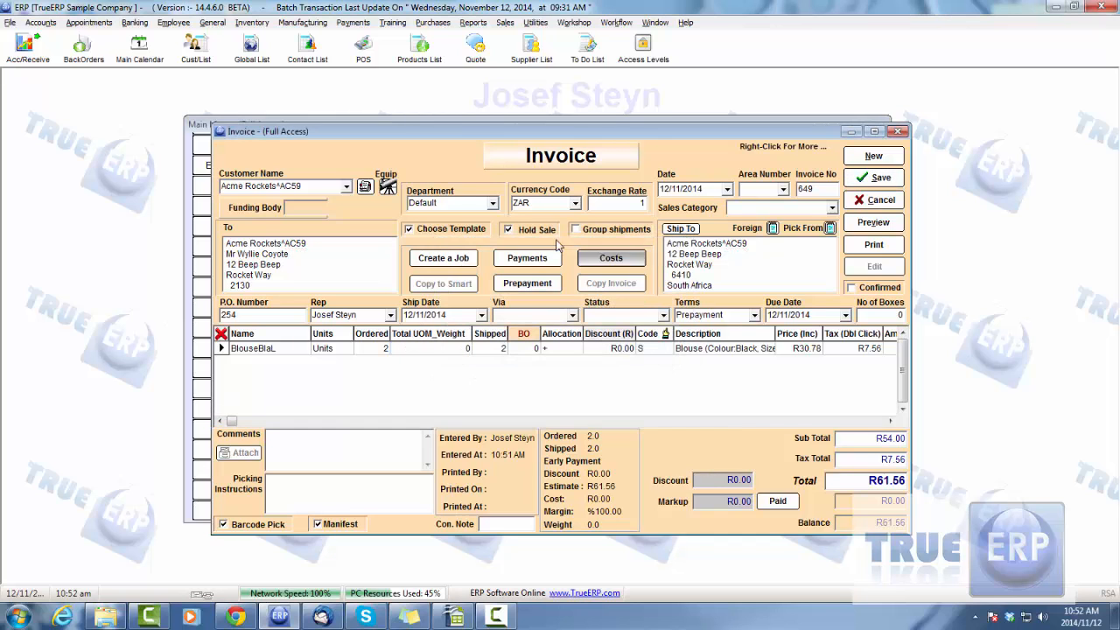
click(509, 230)
click(849, 182)
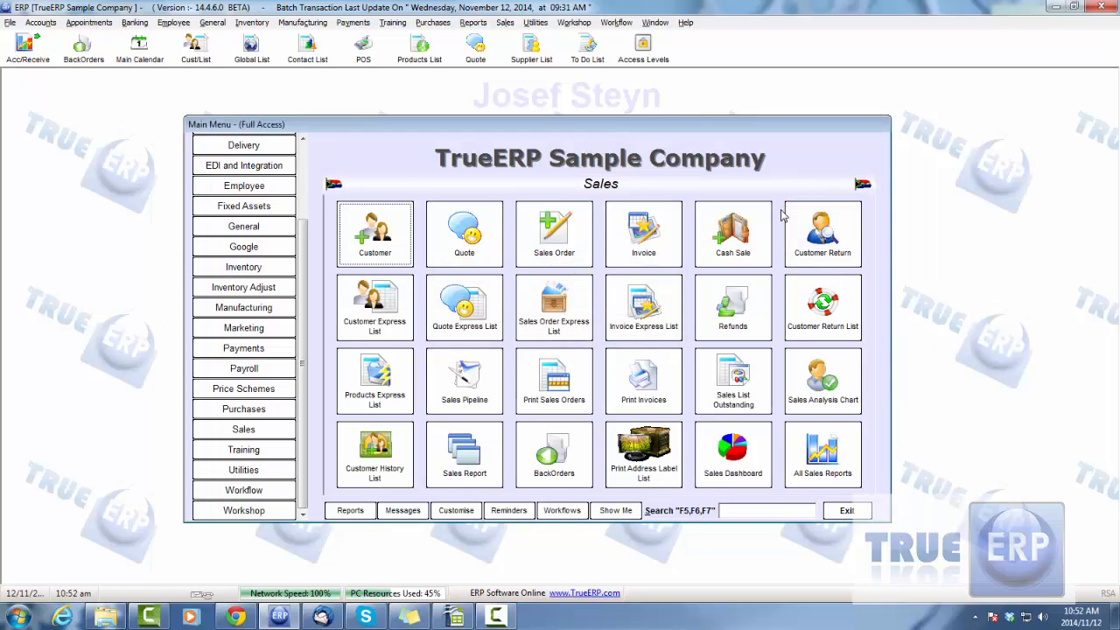
Search the product list for "blou", check the available quantity of BlouseBlaL and close the list
click(411, 59)
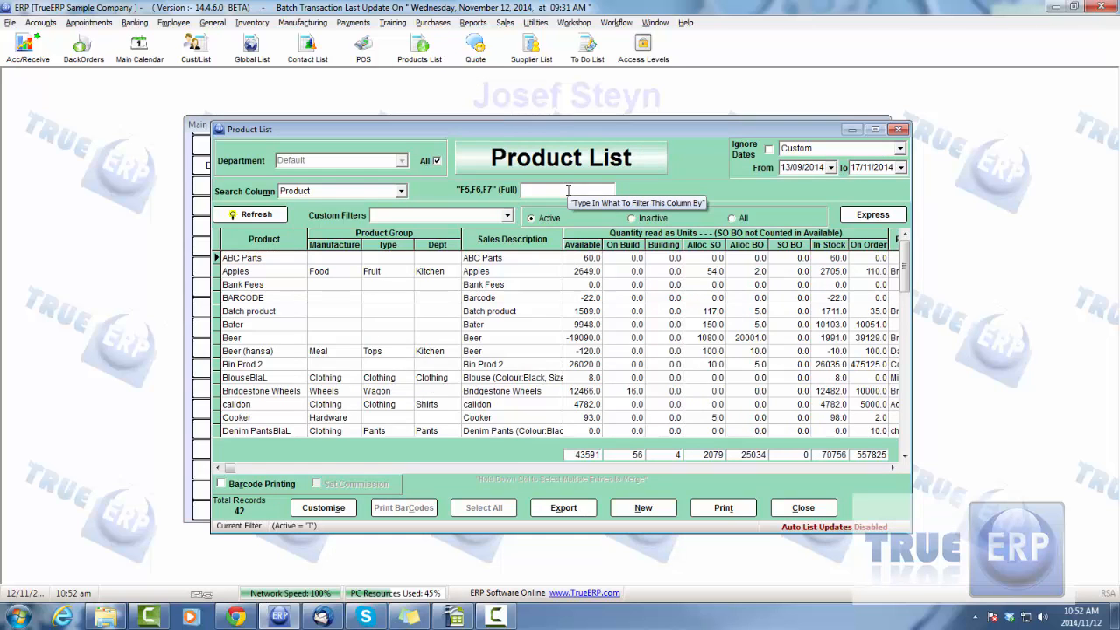
text(blou)
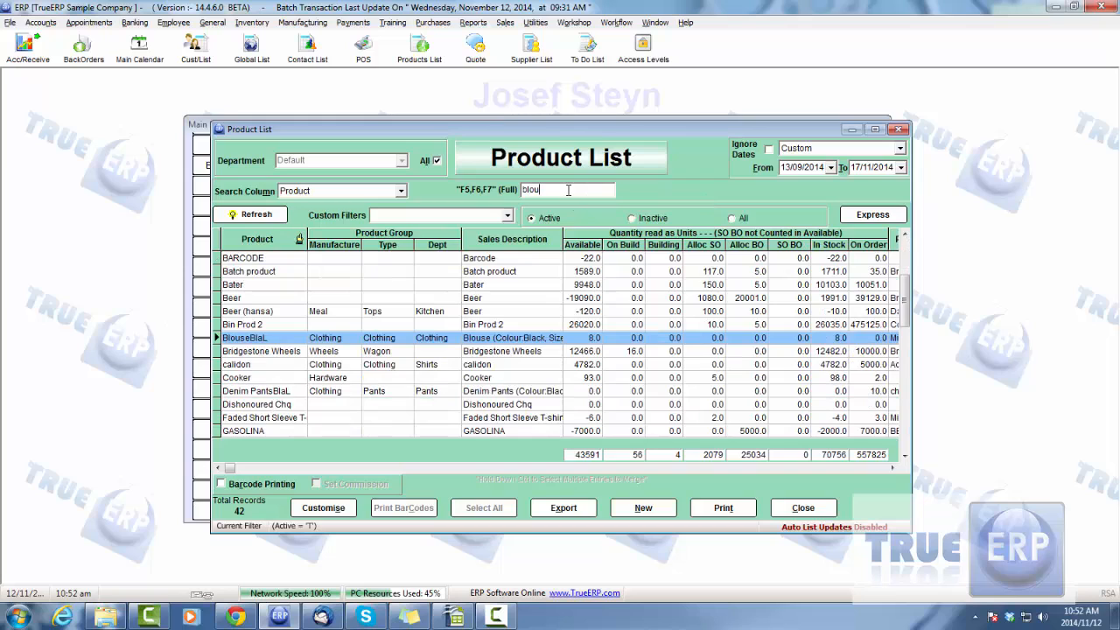
click(586, 339)
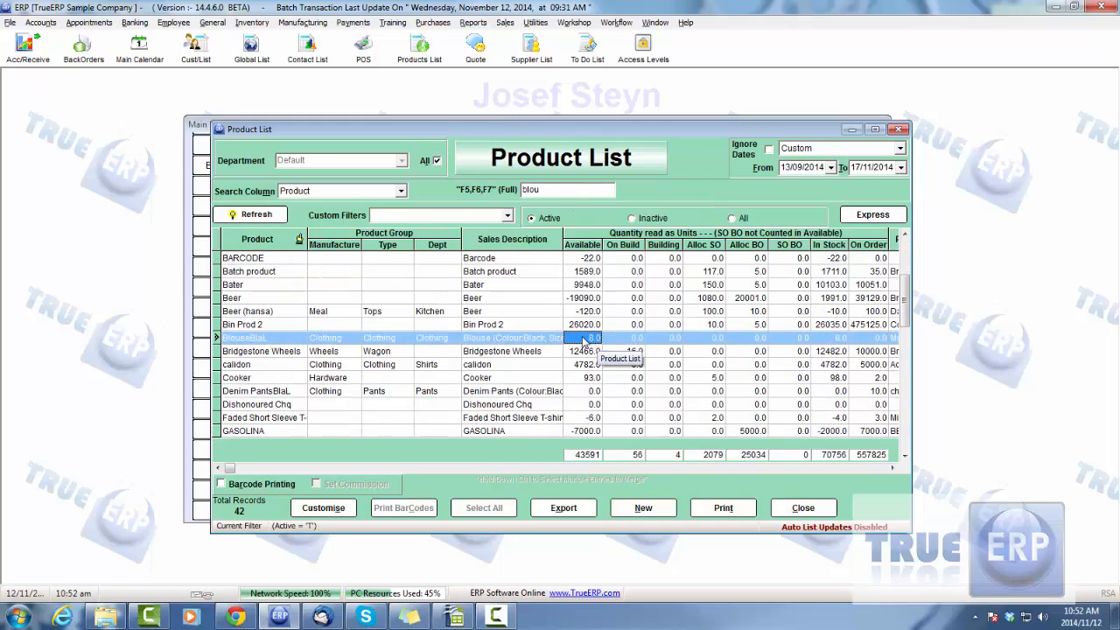
click(801, 509)
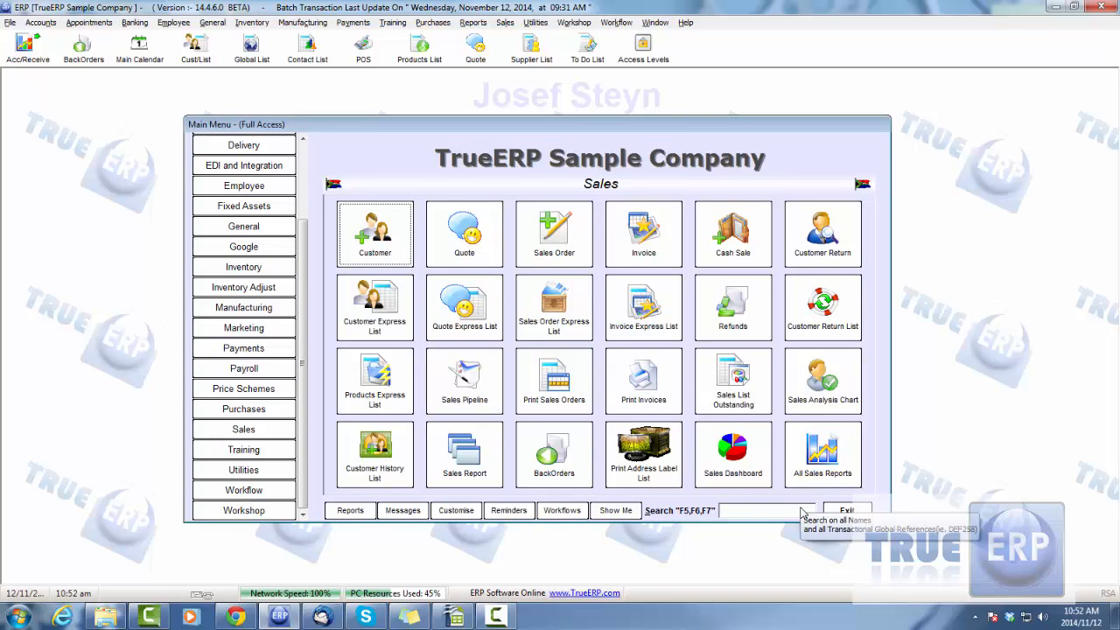
Ring up one Black Pants Shorts item in POS, complete the sale as cash and exit POS
click(362, 48)
click(508, 396)
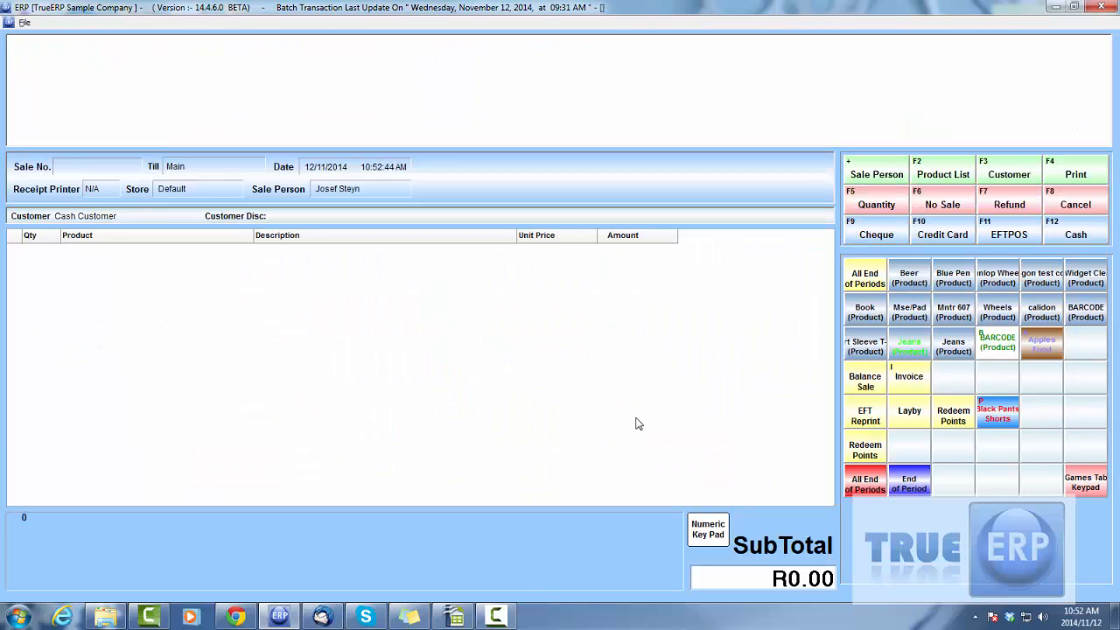
click(999, 414)
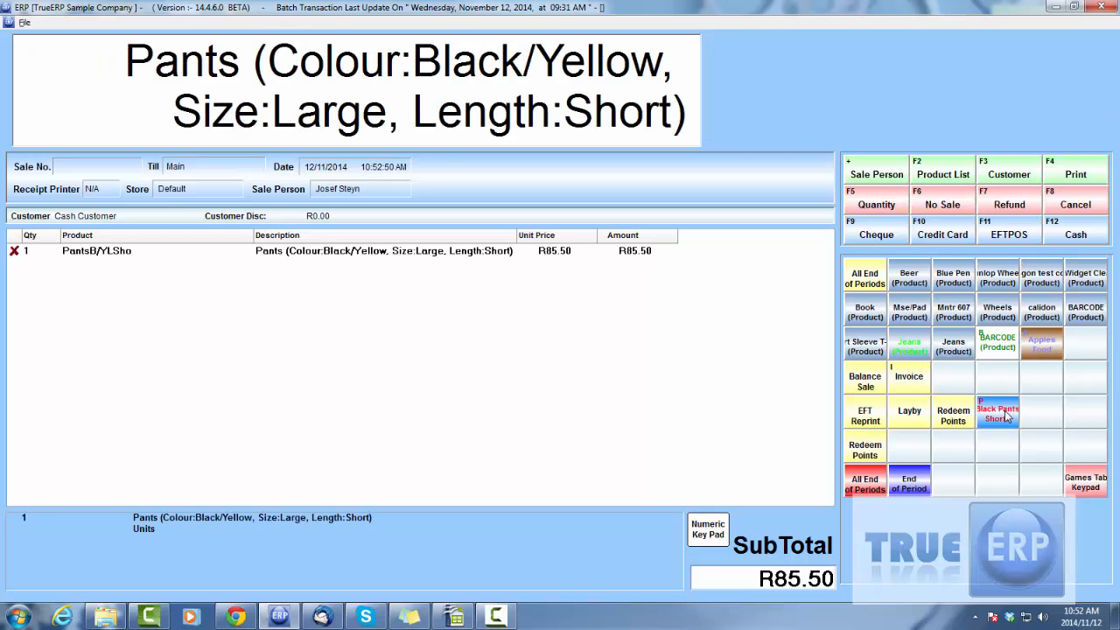
click(1075, 236)
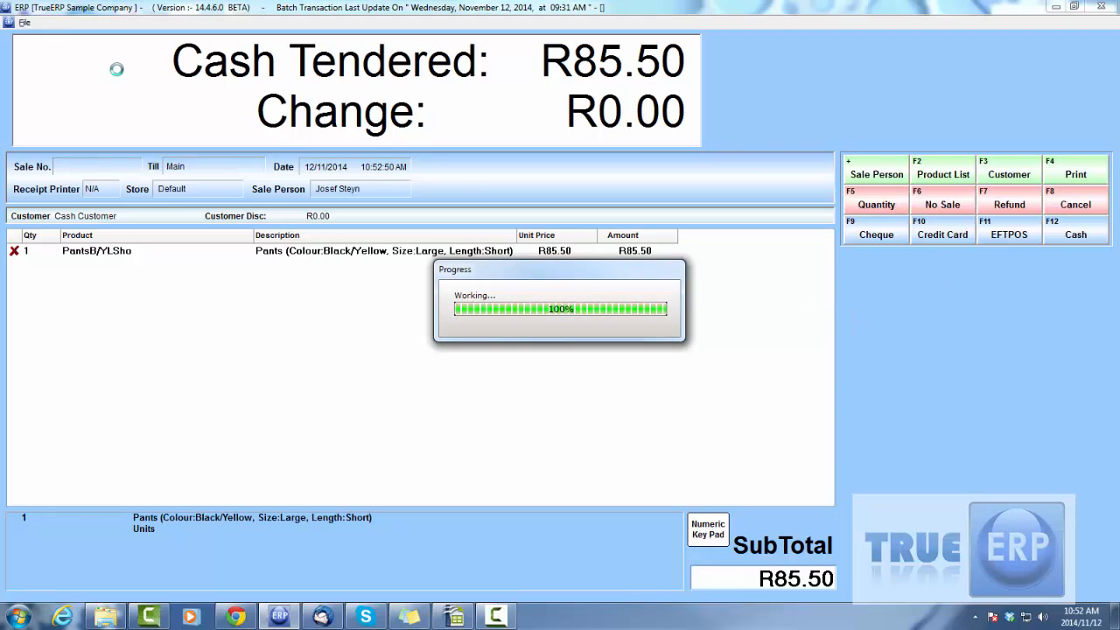
click(23, 23)
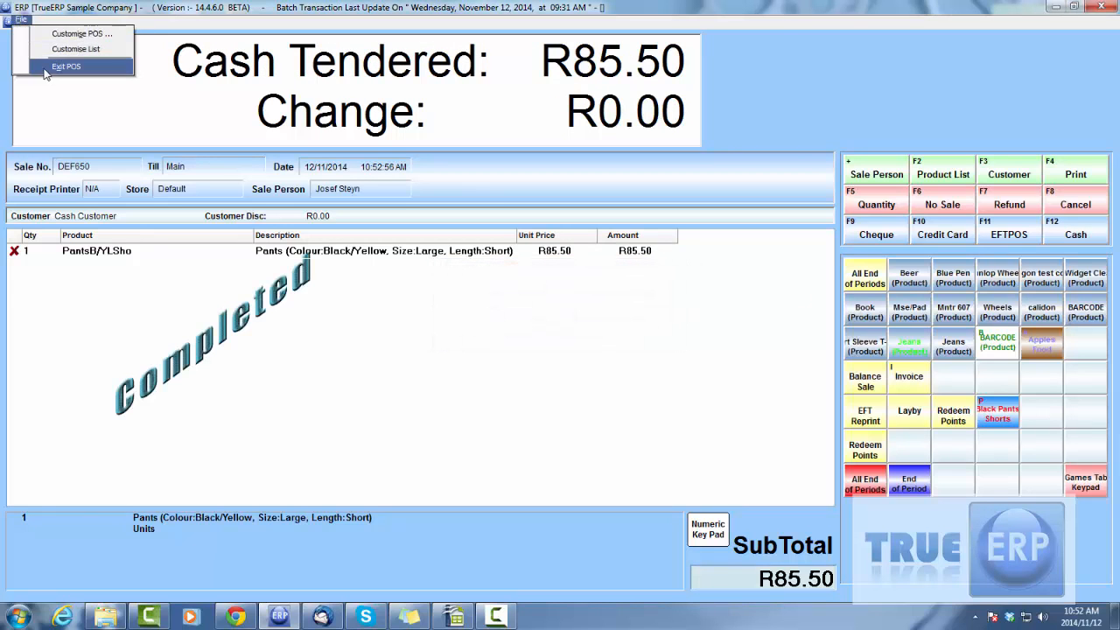
click(39, 68)
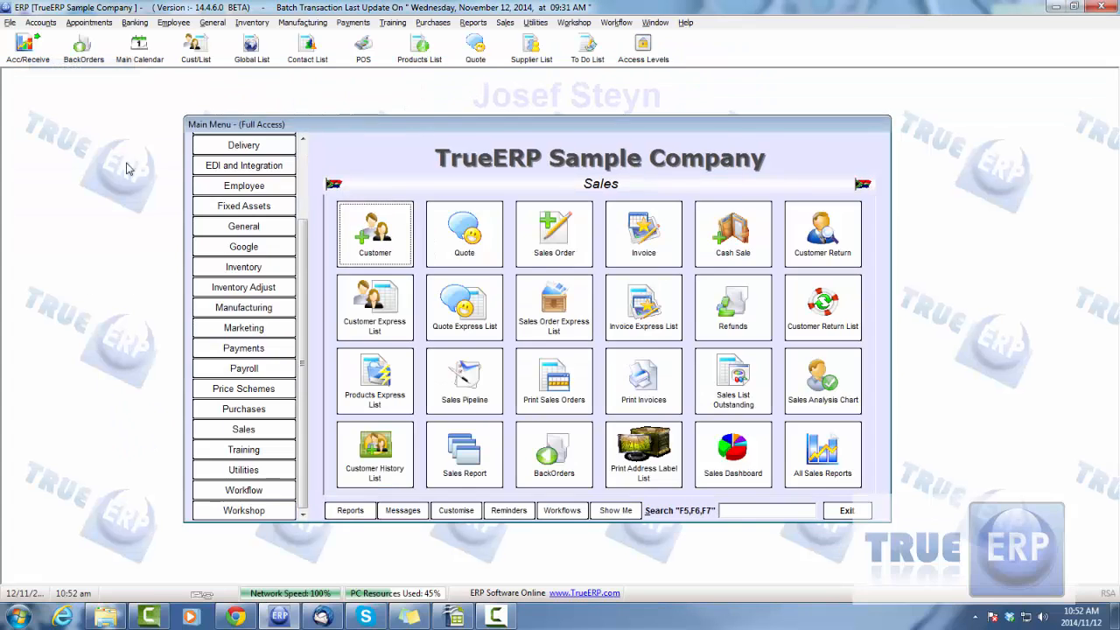
Open the newest POS cash sale from the Invoice Express List
click(647, 311)
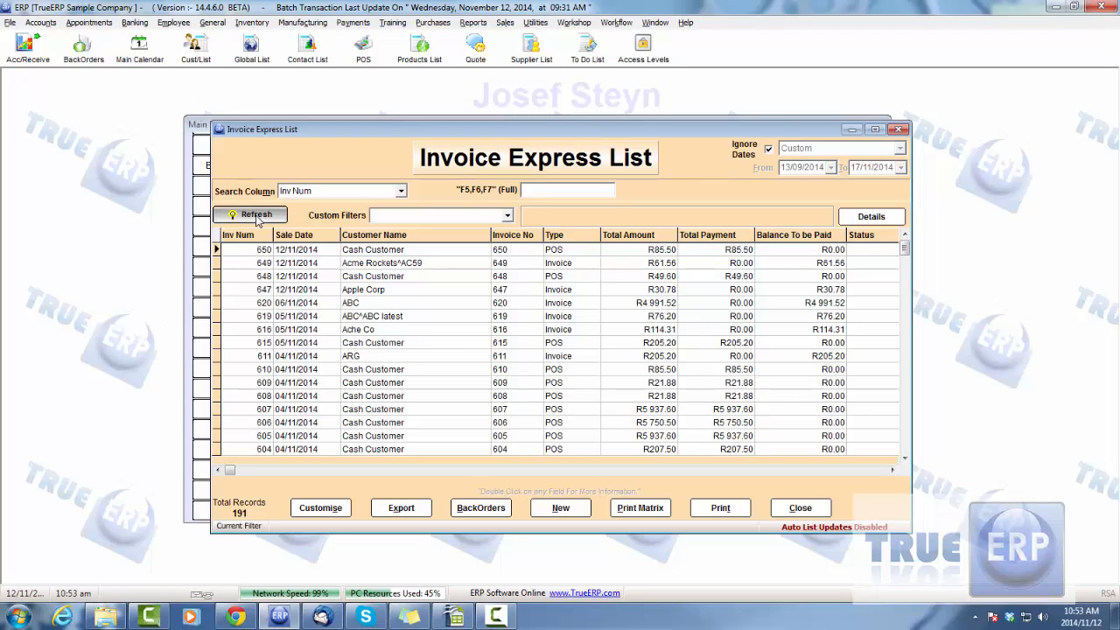
click(573, 250)
click(617, 252)
double_click(617, 252)
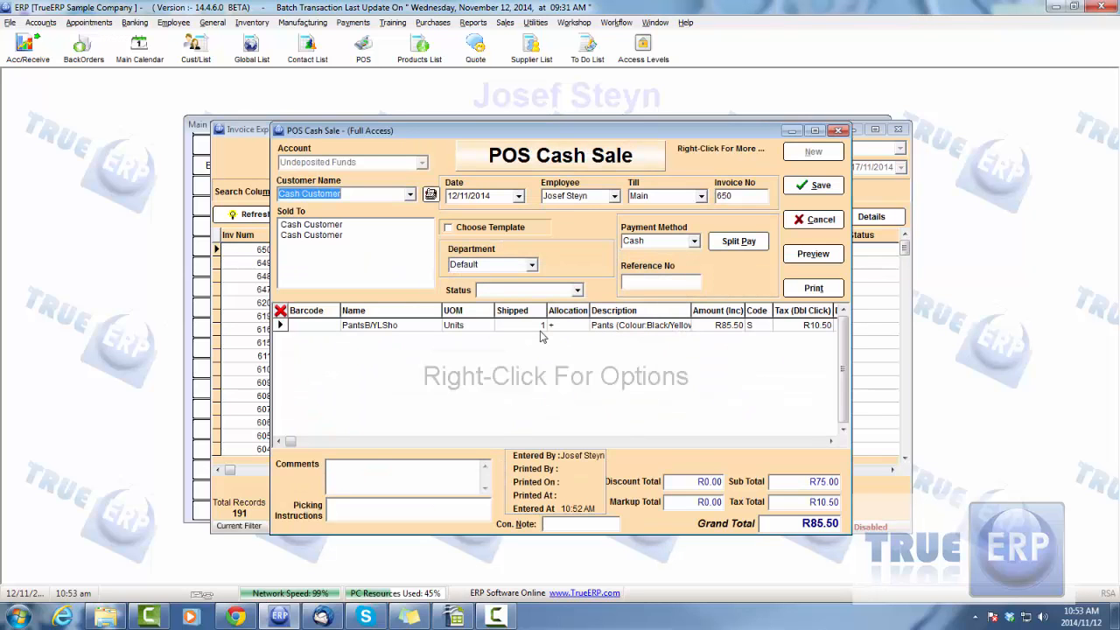
Review the product prices of the PantsB/YLSho line, then save and close the POS cash sale
right_click(528, 330)
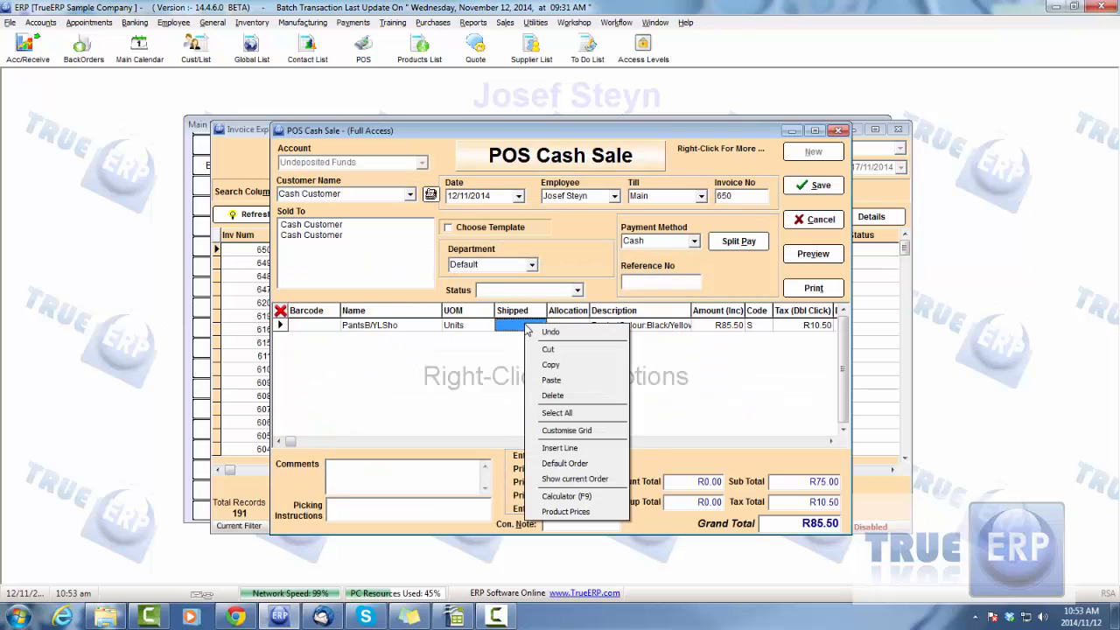
click(581, 513)
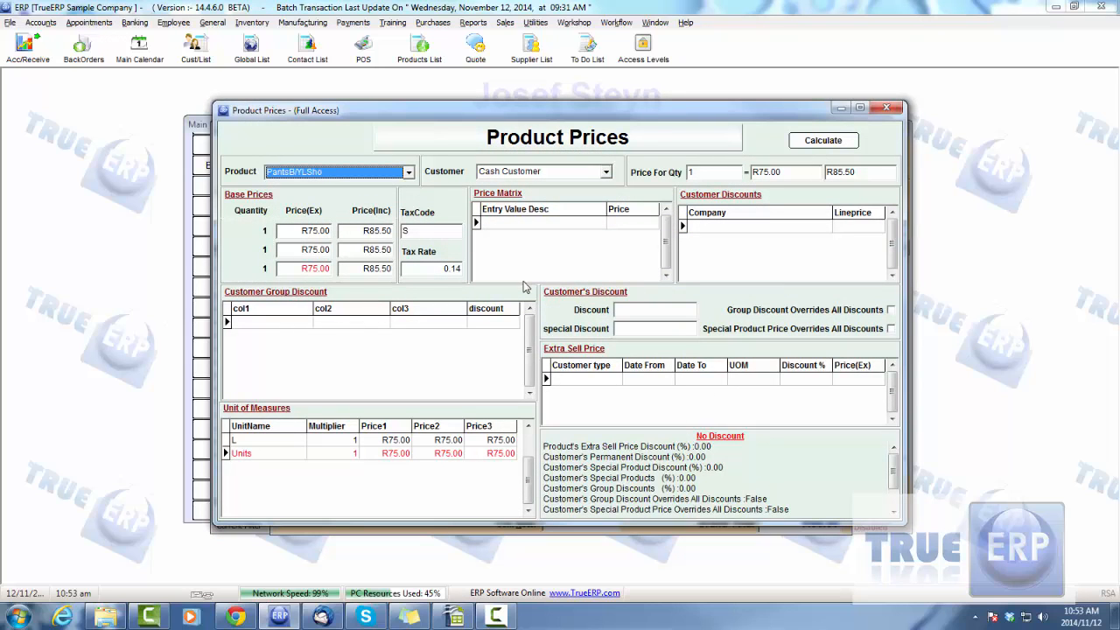
click(887, 107)
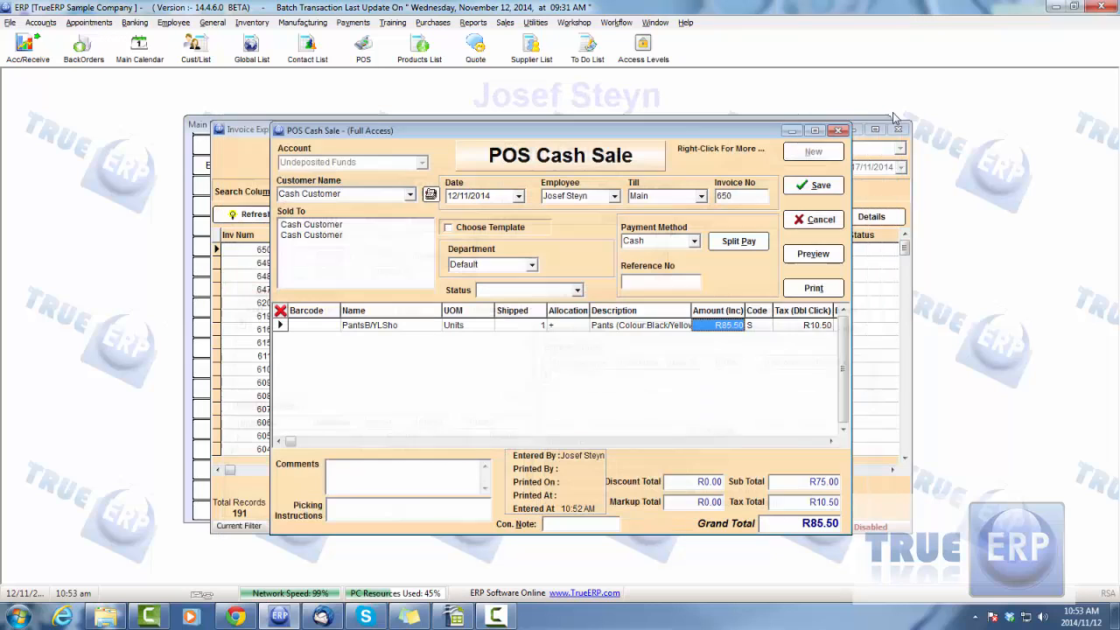
click(796, 187)
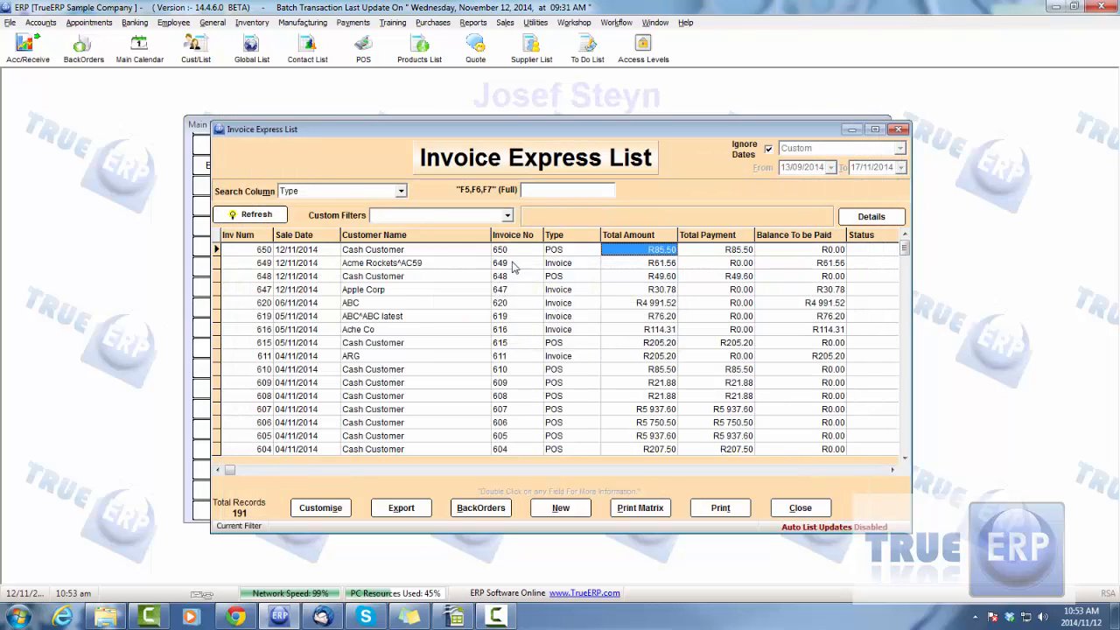
Locate the Acme Rockets invoice in the Invoice Express List and close the list
click(387, 265)
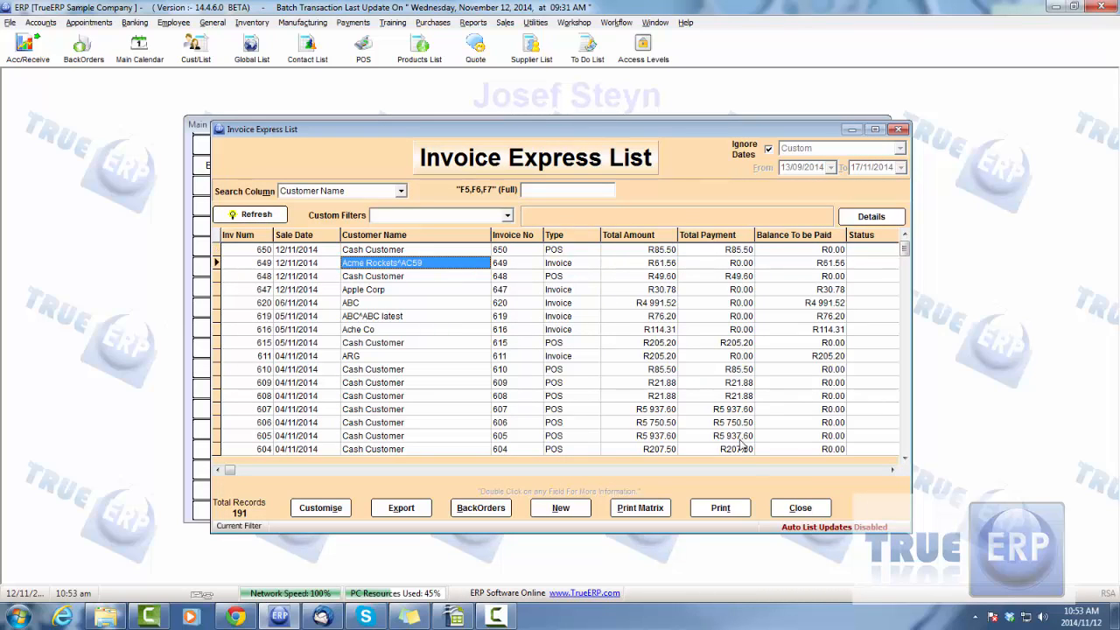
click(796, 507)
click(800, 507)
drag(577, 132, 559, 132)
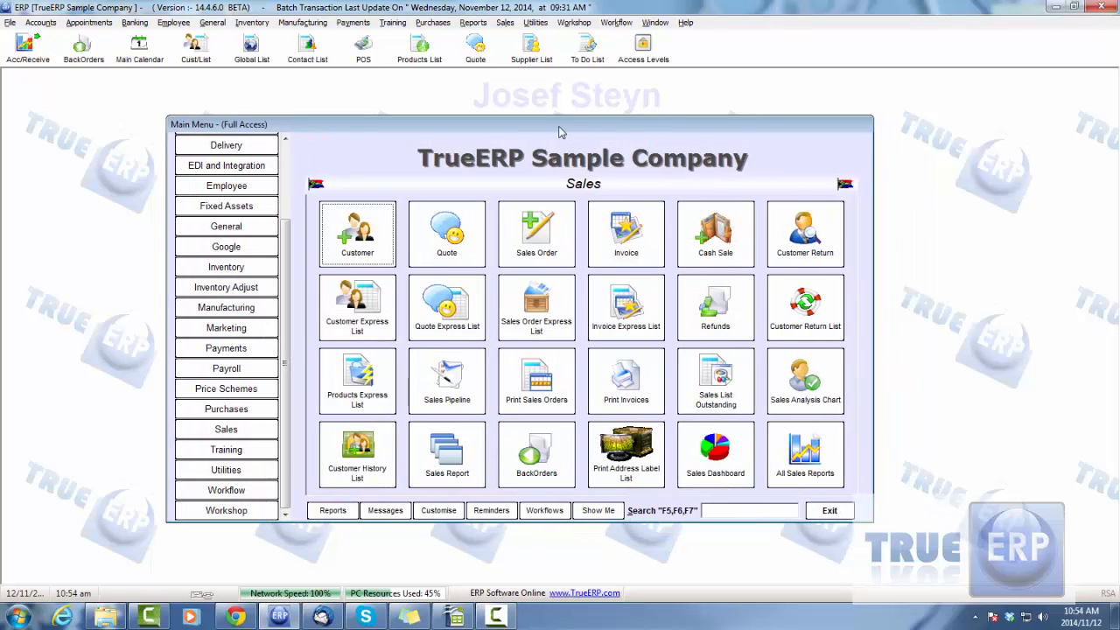